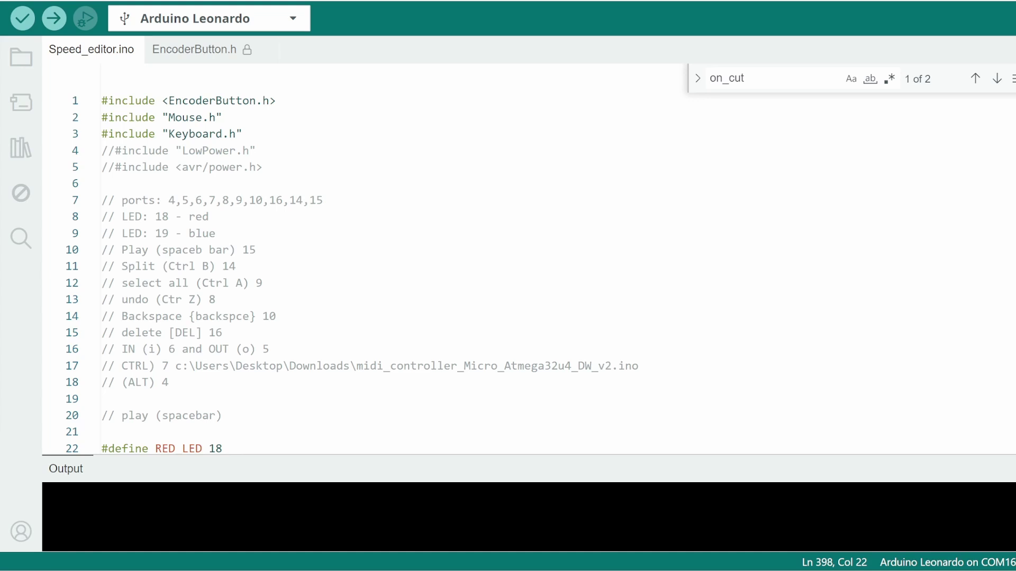
# Step: Review the sketch's EncoderButton.h, Mouse.h and Keyboard.h includes, and locate the BTN_8 undo and redo handler assignments
pyautogui.click(222, 117)
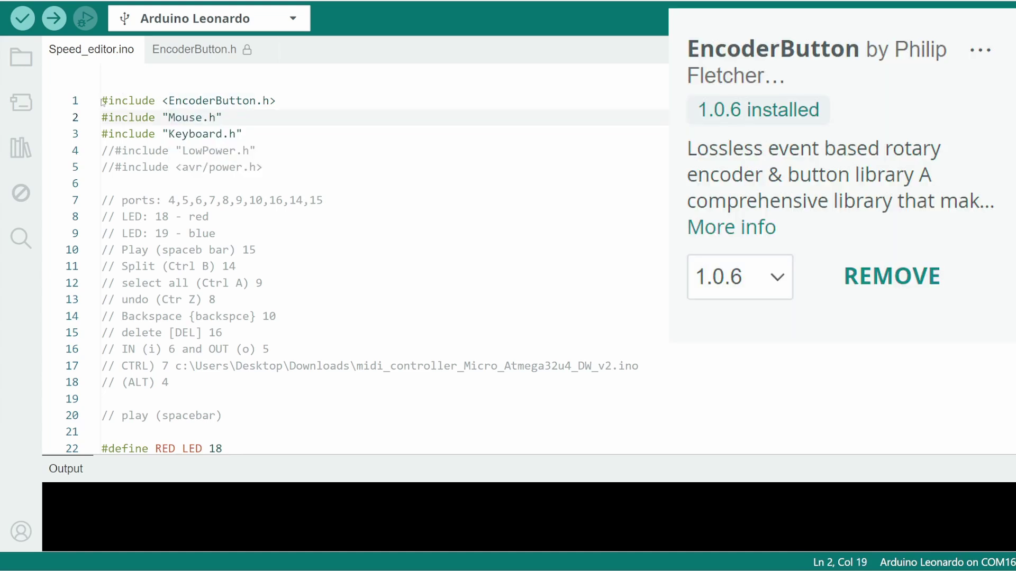
pyautogui.moveTo(102, 103); pyautogui.dragTo(297, 94)
pyautogui.moveTo(101, 220); pyautogui.dragTo(178, 220)
pyautogui.click(341, 272)
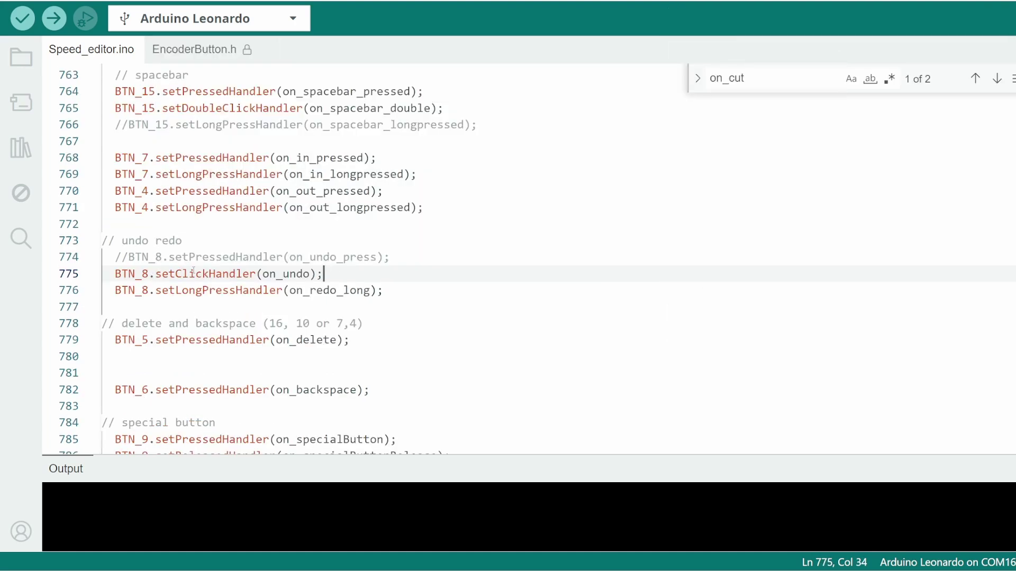
# Step: Find the definition of the on_undo function assigned to BTN_8's click handler
pyautogui.doubleClick(193, 273)
pyautogui.doubleClick(285, 274)
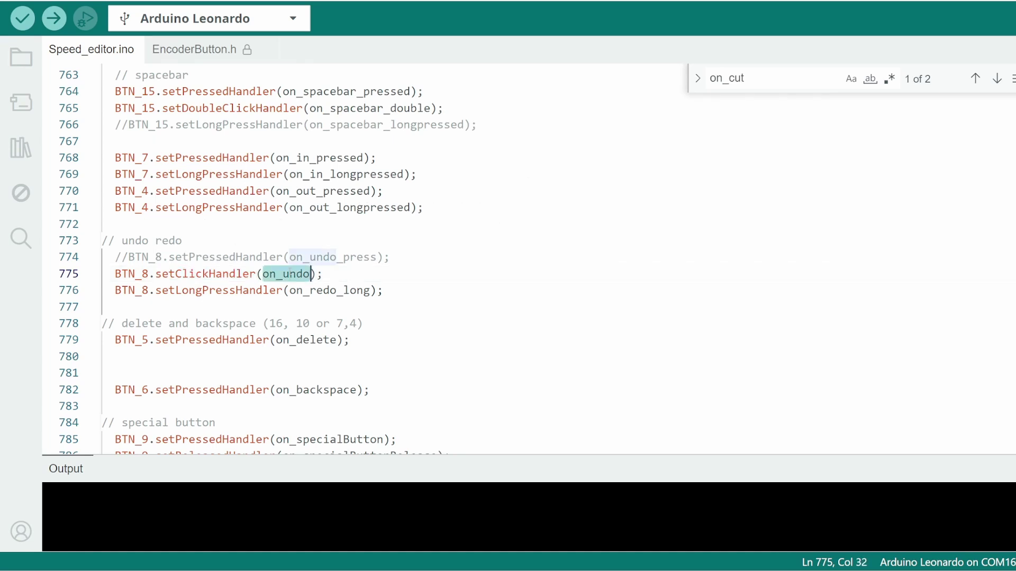
pyautogui.hotkey('ctrl', 'f')
pyautogui.press('Return')
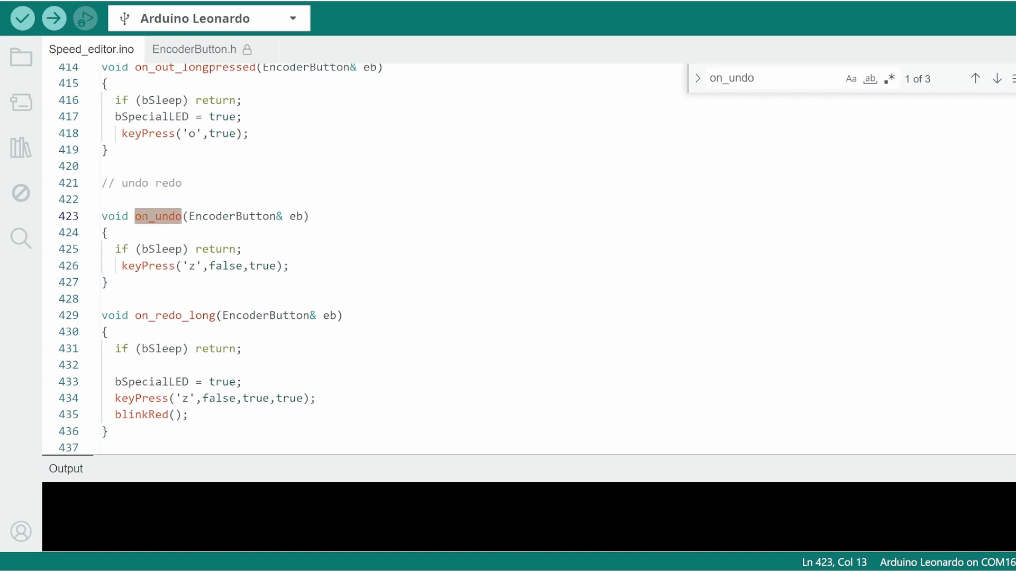
# Step: Examine the keyPress function and how it handles its bAlt, bControl and bShift parameters
pyautogui.click(391, 149)
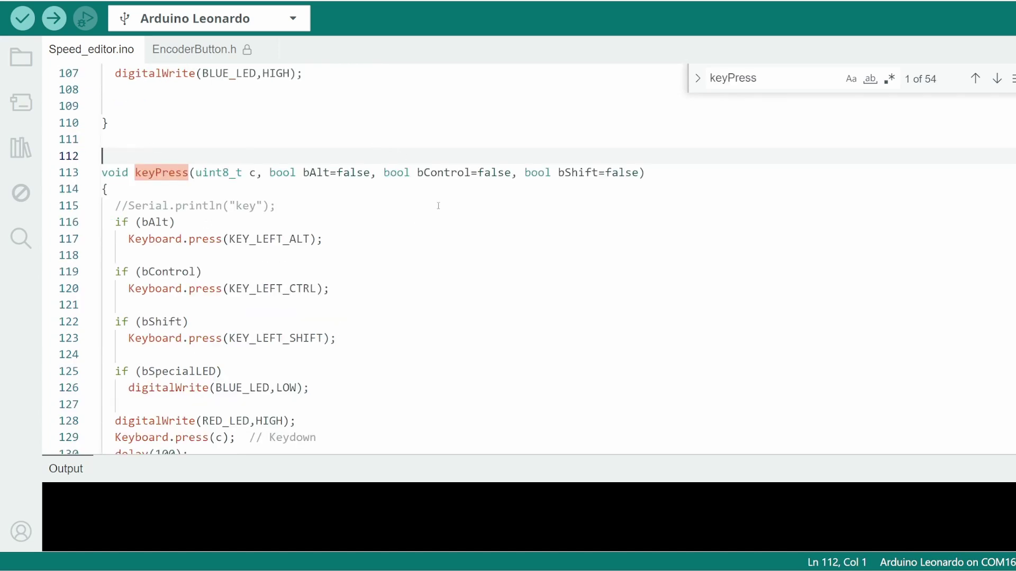
pyautogui.click(609, 189)
pyautogui.scroll(-2, 609, 185)
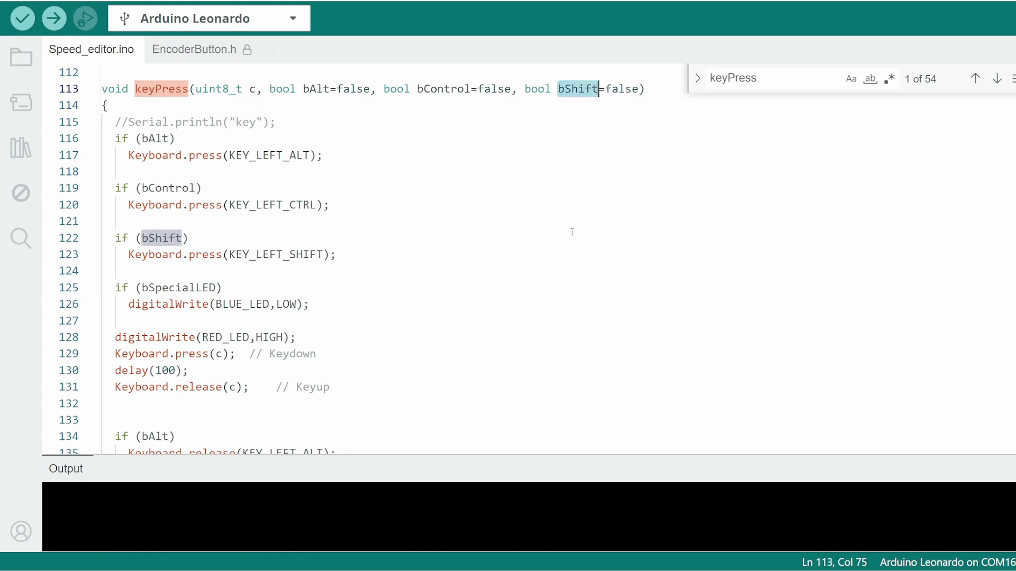
pyautogui.scroll(-3, 572, 232)
pyautogui.scroll(1, 508, 329)
pyautogui.click(493, 233)
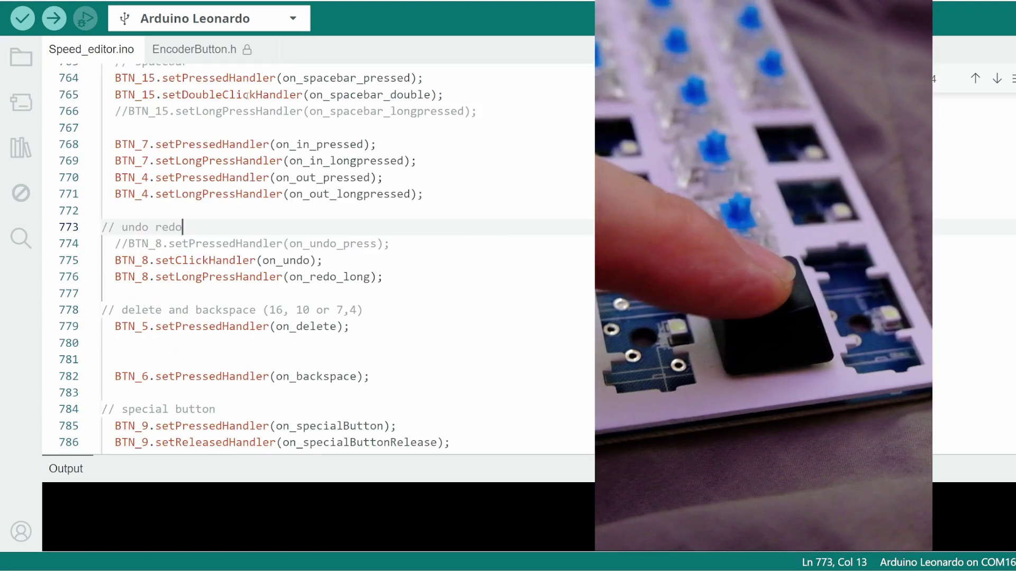
# Step: Compare the setPressedHandler, setLongPressHandler and setClickHandler calls used in the button assignments
pyautogui.doubleClick(228, 94)
pyautogui.doubleClick(218, 77)
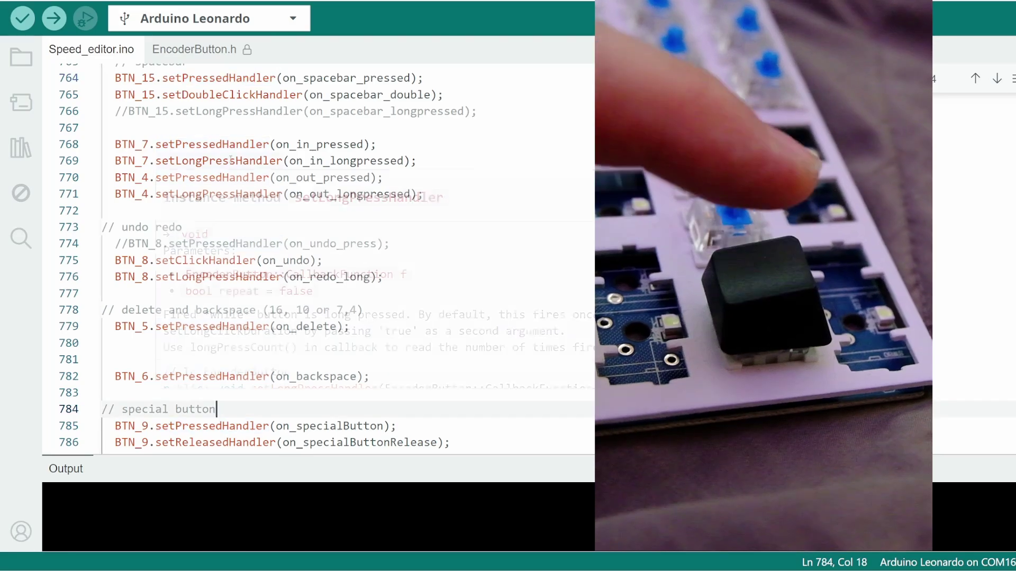
pyautogui.doubleClick(219, 161)
pyautogui.click(510, 210)
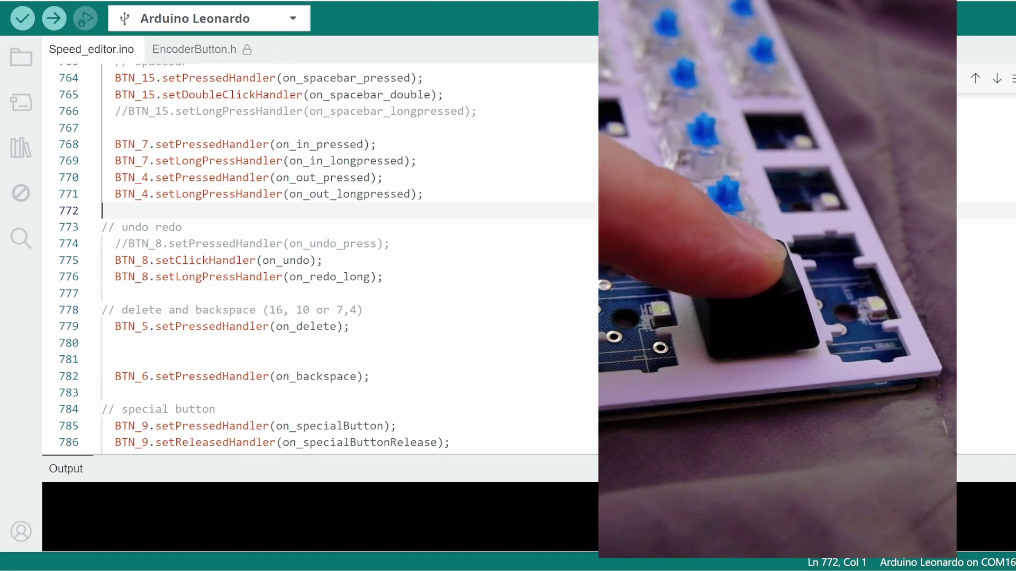
pyautogui.doubleClick(203, 261)
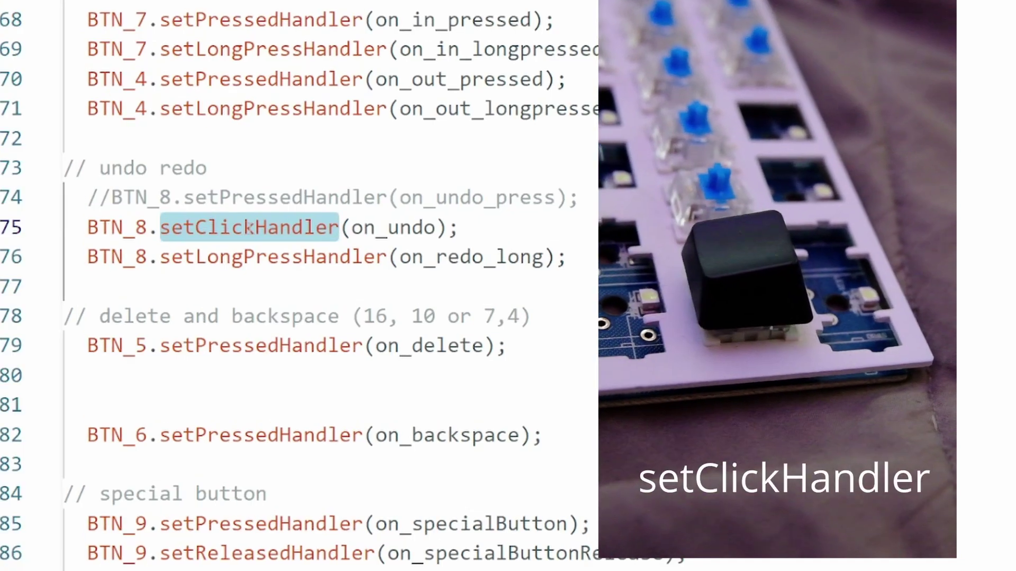
pyautogui.click(185, 167)
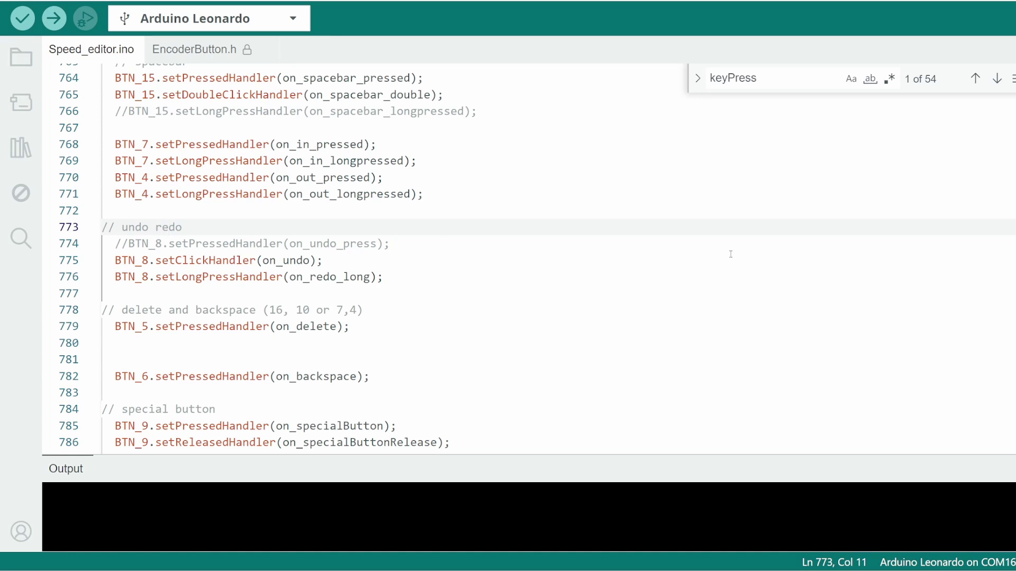
# Step: Examine BTN_7's setPressedHandler and setLongPressHandler calls, including their method descriptions
pyautogui.scroll(1, 619, 354)
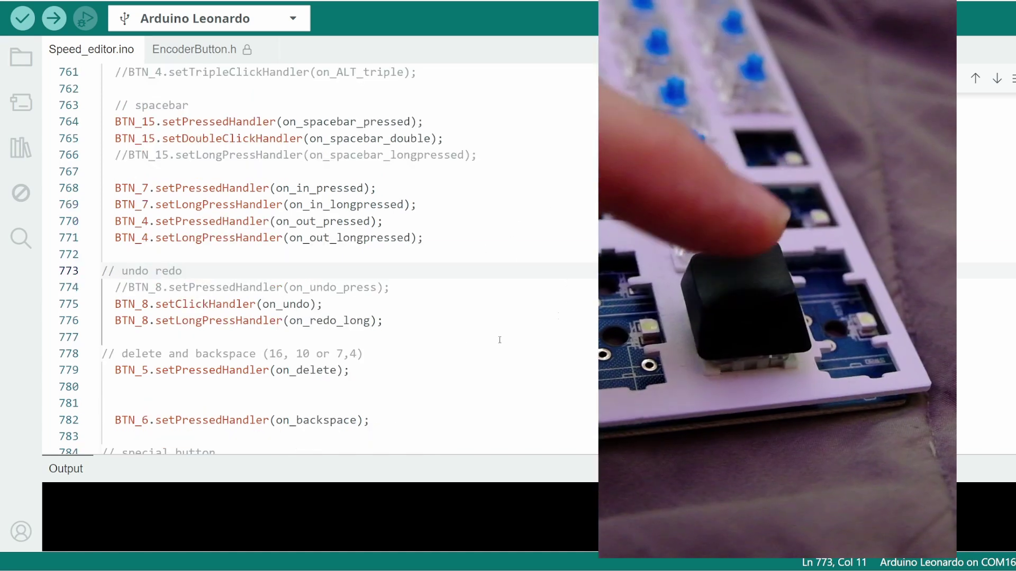
pyautogui.doubleClick(248, 188)
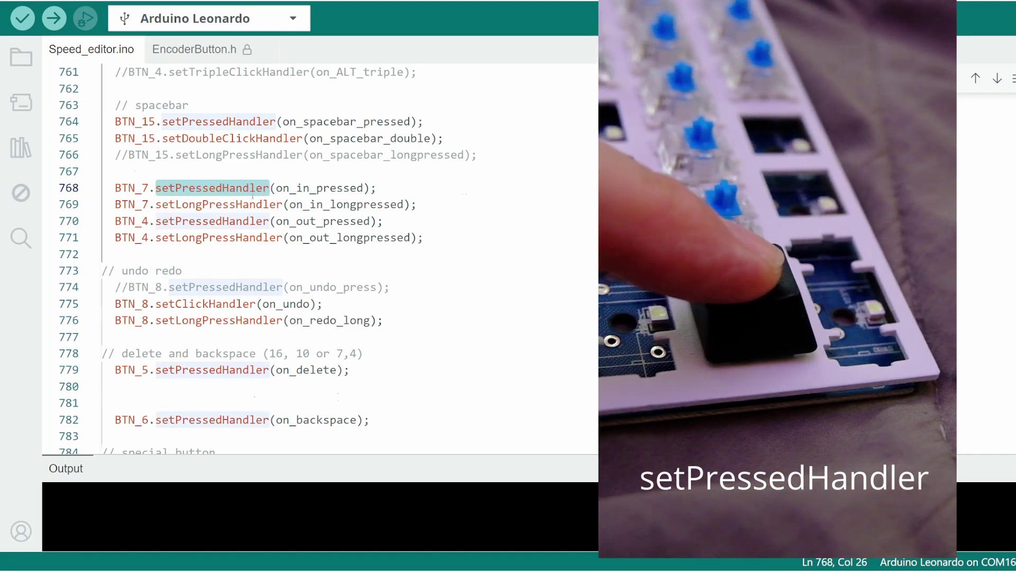
pyautogui.scroll(2, 350, 291)
pyautogui.click(350, 291)
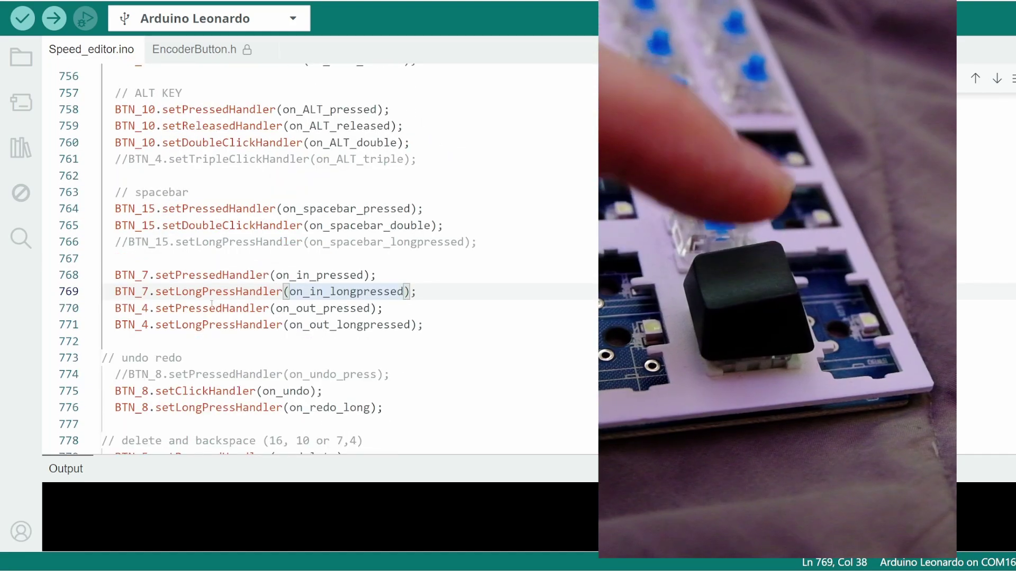
pyautogui.click(222, 275)
pyautogui.doubleClick(221, 276)
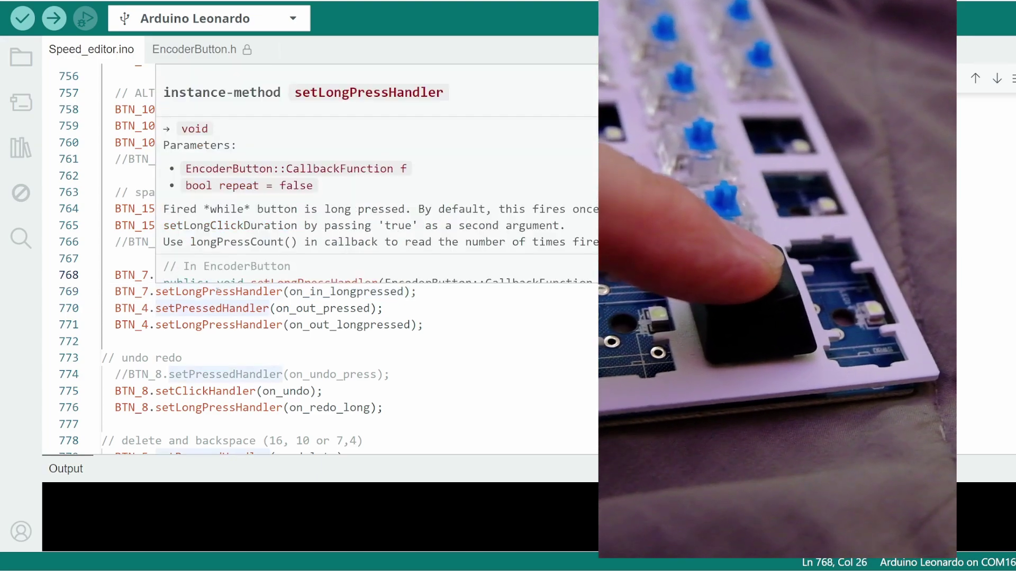
pyautogui.click(217, 291)
pyautogui.doubleClick(218, 290)
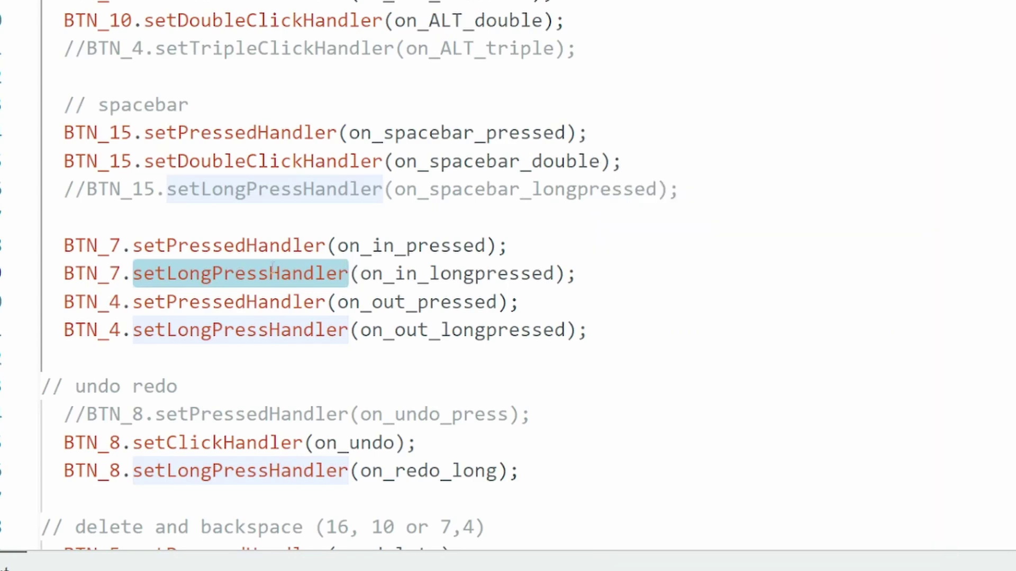
pyautogui.moveTo(272, 267)
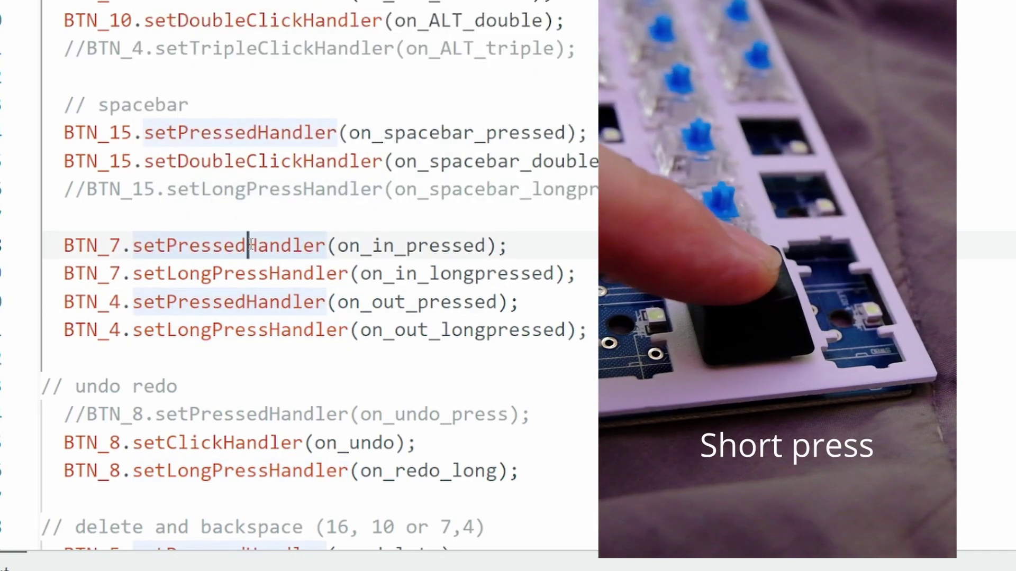
pyautogui.doubleClick(248, 245)
pyautogui.moveTo(249, 245)
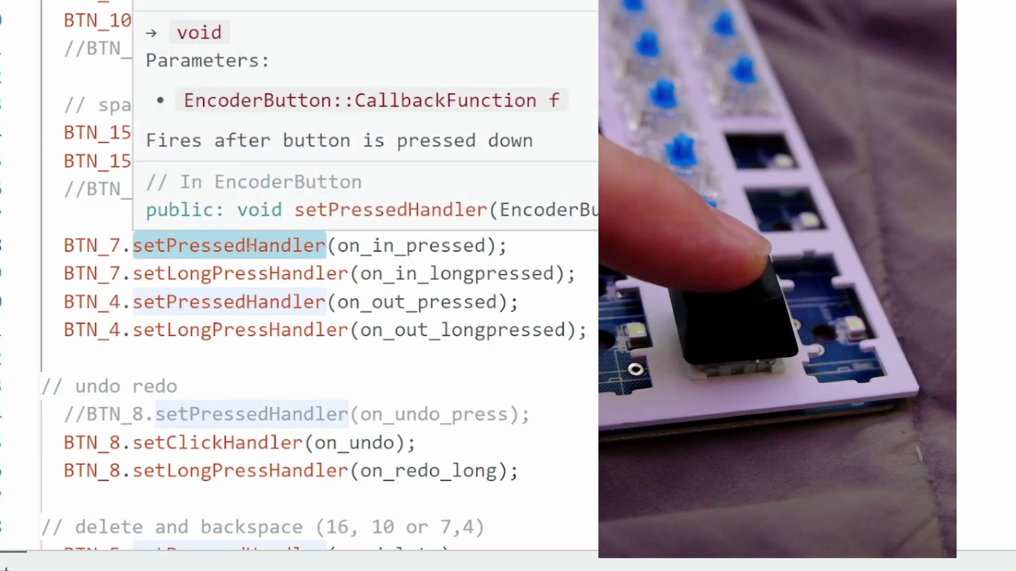
pyautogui.click(361, 273)
pyautogui.moveTo(393, 279)
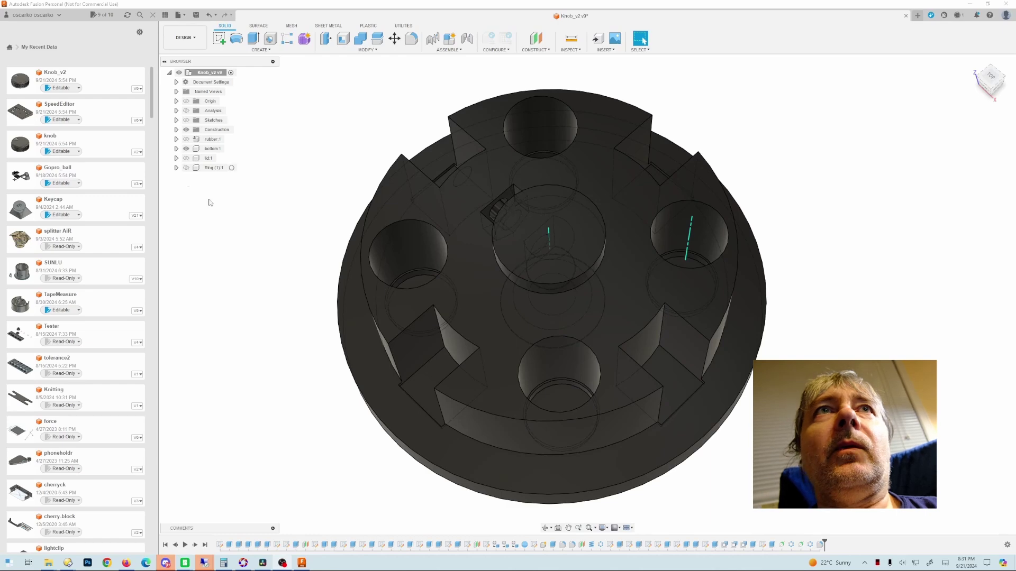
# Step: In Autodesk Fusion, show the Knob_v2 rubber component, briefly toggle the lid's visibility, and inspect the assembly
pyautogui.click(185, 140)
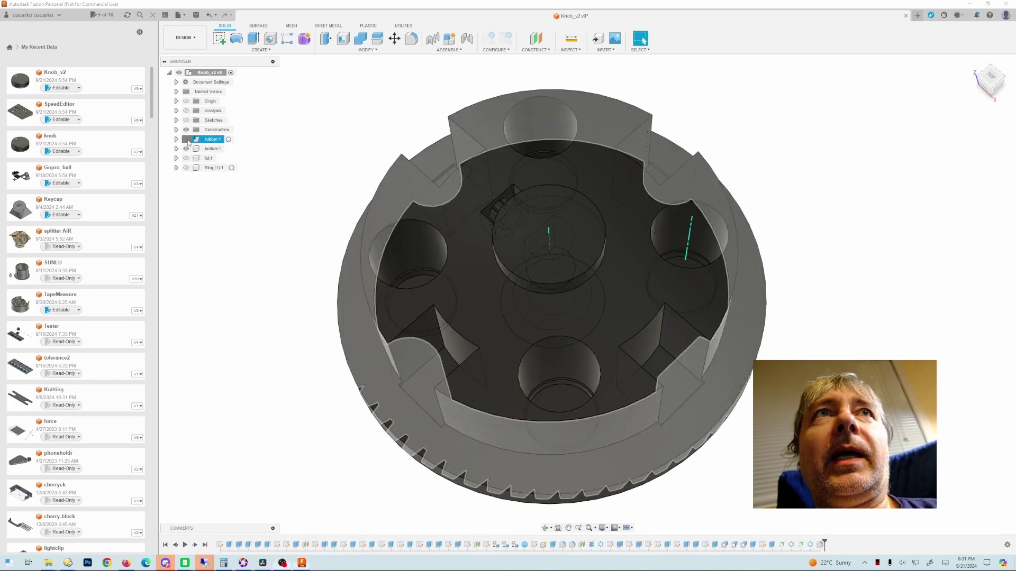
pyautogui.moveTo(996, 78); pyautogui.dragTo(991, 67)
pyautogui.click(186, 158)
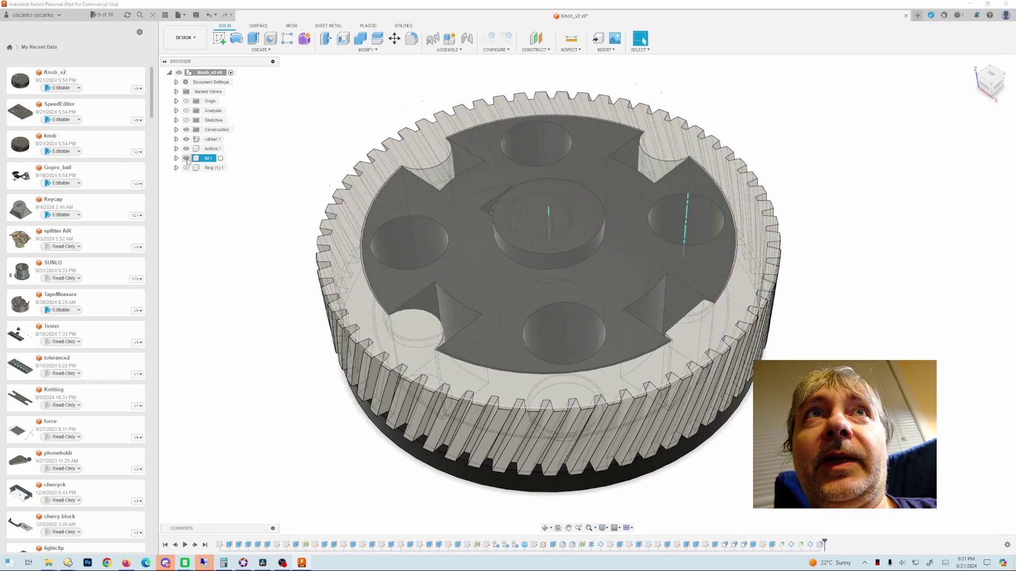
pyautogui.click(186, 158)
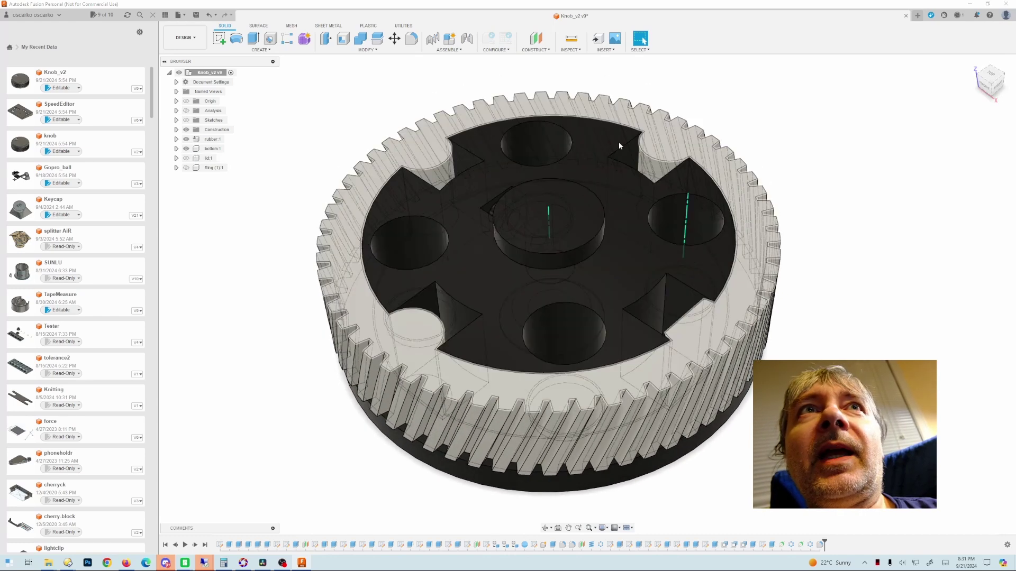
pyautogui.moveTo(995, 75); pyautogui.dragTo(994, 90)
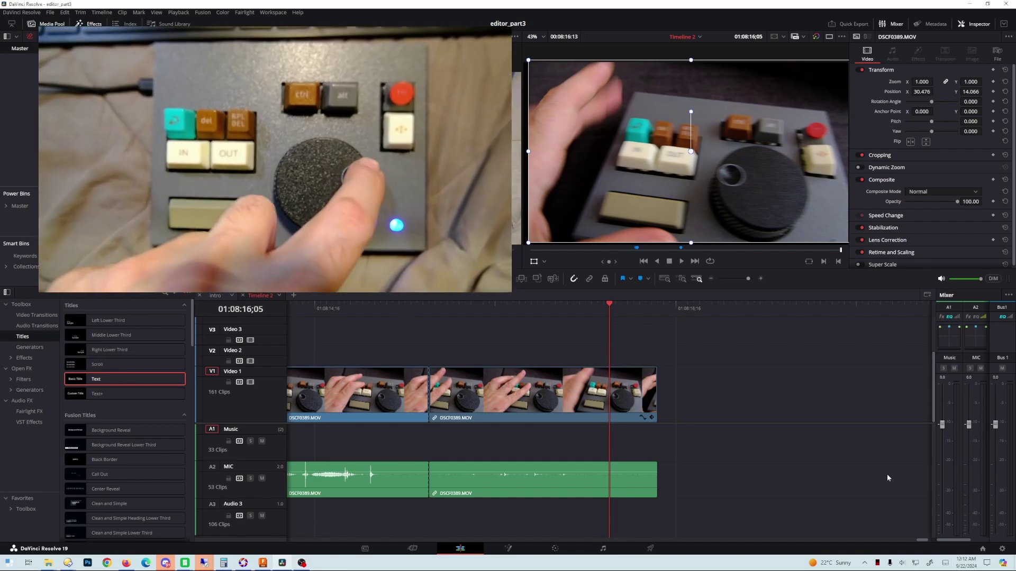
# Step: Switch to DaVinci Resolve and scrub the Timeline 2 playhead back and forth through the clips in small increments
pyautogui.press('Left')
pyautogui.press('Left')
pyautogui.press('Left')
pyautogui.press('Left')
pyautogui.press('Left')
pyautogui.press('Left')
pyautogui.press('Left')
pyautogui.press('Left')
pyautogui.press('Left')
pyautogui.press('Left')
pyautogui.press('Left')
pyautogui.press('Left')
pyautogui.press('Left')
pyautogui.press('Left')
pyautogui.press('Left')
pyautogui.press('Left')
pyautogui.press('Left')
pyautogui.press('Left')
pyautogui.press('Left')
pyautogui.press('Left')
pyautogui.press('Left')
pyautogui.press('Left')
pyautogui.press('Left')
pyautogui.press('Left')
pyautogui.press('Left')
pyautogui.press('Left')
pyautogui.press('Left')
pyautogui.press('Left')
pyautogui.press('Left')
pyautogui.press('Left')
pyautogui.press('Left')
pyautogui.press('Left')
pyautogui.press('Left')
pyautogui.press('Left')
pyautogui.press('Left')
pyautogui.press('Left')
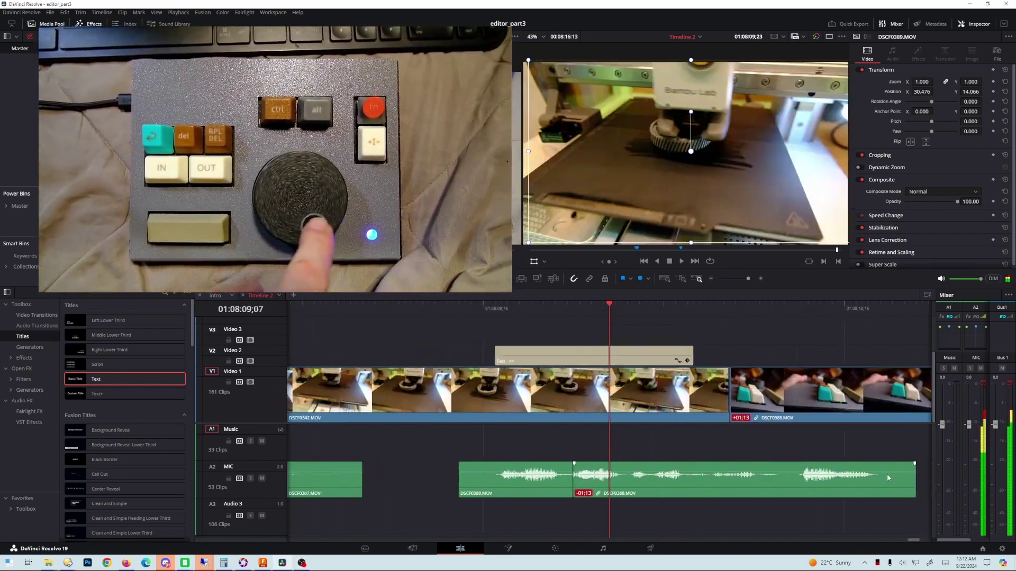
pyautogui.press('Left')
pyautogui.press('Left')
pyautogui.press('Left')
pyautogui.press('Left')
pyautogui.press('Left')
pyautogui.press('Left')
pyautogui.press('Left')
pyautogui.press('Left')
pyautogui.press('Left')
pyautogui.press('Left')
pyautogui.press('Left')
pyautogui.press('Left')
pyautogui.press('Left')
pyautogui.press('Left')
pyautogui.press('Left')
pyautogui.press('Left')
pyautogui.press('Left')
pyautogui.press('Left')
pyautogui.press('Left')
pyautogui.press('Left')
pyautogui.press('Right')
pyautogui.press('Right')
pyautogui.press('Right')
pyautogui.press('Right')
pyautogui.press('Right')
pyautogui.press('Right')
pyautogui.press('Right')
pyautogui.press('Right')
pyautogui.press('Right')
pyautogui.press('Right')
pyautogui.press('Right')
pyautogui.press('Right')
pyautogui.press('Right')
pyautogui.press('Right')
pyautogui.press('Right')
pyautogui.press('Right')
pyautogui.press('Right')
pyautogui.press('Right')
pyautogui.press('Right')
pyautogui.press('Right')
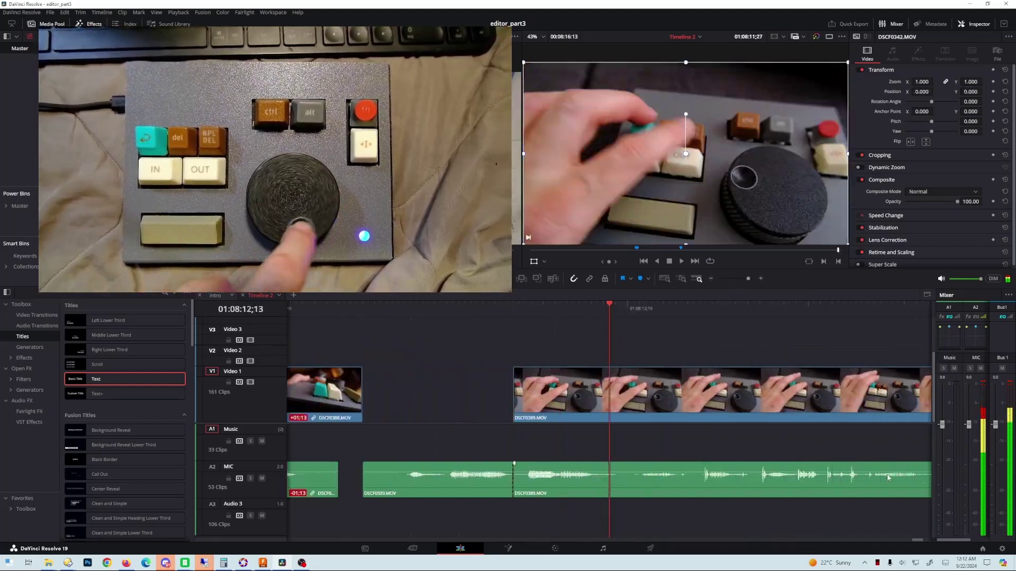
# Step: Move the playhead back to about 01:07:18;25 in larger jumps, and return it towards the timeline's end
pyautogui.press('Left')
pyautogui.press('Left')
pyautogui.press('Left')
pyautogui.press('Left')
pyautogui.press('Left')
pyautogui.press('Left')
pyautogui.press('Left')
pyautogui.press('Left')
pyautogui.press('Left')
pyautogui.press('Left')
pyautogui.press('Left')
pyautogui.press('Left')
pyautogui.press('Left')
pyautogui.press('Left')
pyautogui.press('Left')
pyautogui.press('Left')
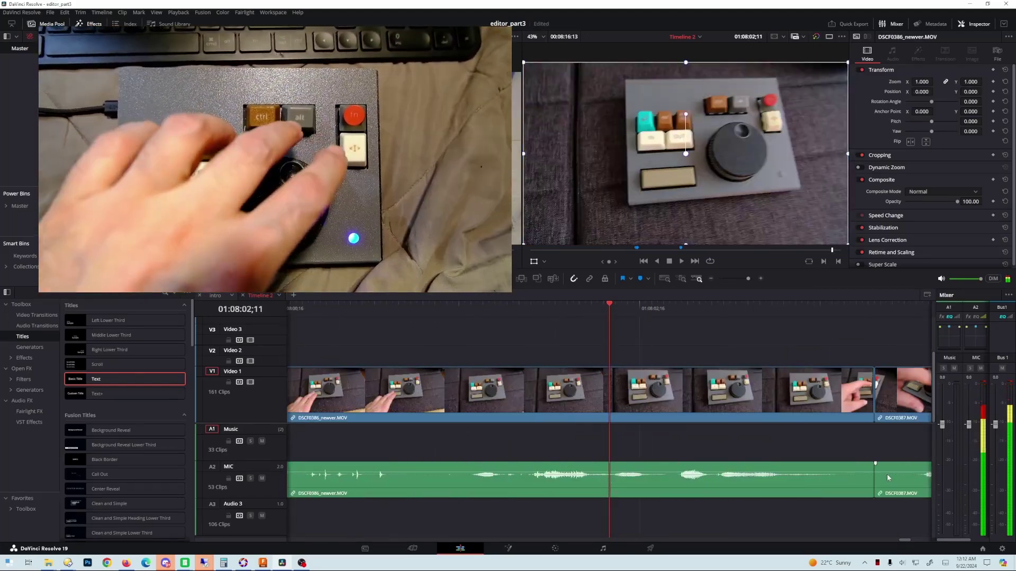
pyautogui.hotkey('shift', 'Left')
pyautogui.hotkey('shift', 'Left')
pyautogui.hotkey('shift', 'Left')
pyautogui.hotkey('shift', 'Left')
pyautogui.hotkey('shift', 'Left')
pyautogui.hotkey('shift', 'Left')
pyautogui.hotkey('shift', 'Left')
pyautogui.hotkey('shift', 'Left')
pyautogui.hotkey('shift', 'Left')
pyautogui.hotkey('shift', 'Left')
pyautogui.hotkey('shift', 'Left')
pyautogui.hotkey('shift', 'Left')
pyautogui.hotkey('shift', 'Left')
pyautogui.hotkey('shift', 'Left')
pyautogui.hotkey('shift', 'Left')
pyautogui.hotkey('shift', 'Left')
pyautogui.hotkey('shift', 'Left')
pyautogui.hotkey('shift', 'Left')
pyautogui.hotkey('shift', 'Left')
pyautogui.hotkey('shift', 'Left')
pyautogui.press('Left')
pyautogui.press('Left')
pyautogui.press('Left')
pyautogui.press('Left')
pyautogui.press('Left')
pyautogui.press('Left')
pyautogui.press('Left')
pyautogui.press('Left')
pyautogui.press('Left')
pyautogui.press('Left')
pyautogui.press('Left')
pyautogui.press('Left')
pyautogui.press('Left')
pyautogui.press('Left')
pyautogui.press('Left')
pyautogui.press('Left')
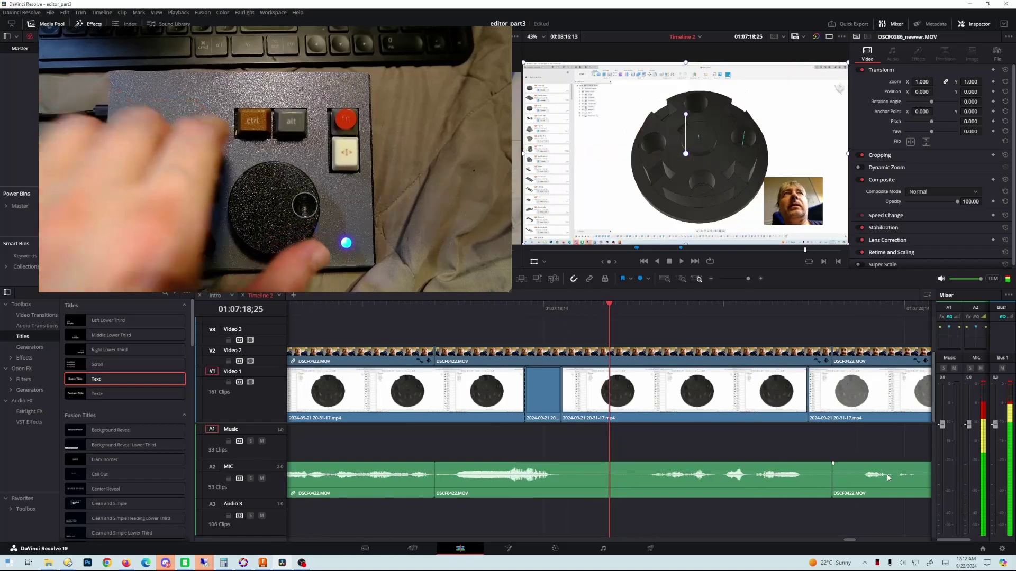
pyautogui.hotkey('shift', 'Right')
pyautogui.hotkey('shift', 'Right')
pyautogui.hotkey('shift', 'Right')
pyautogui.hotkey('shift', 'Right')
pyautogui.hotkey('shift', 'Right')
pyautogui.hotkey('shift', 'Right')
pyautogui.hotkey('shift', 'Right')
pyautogui.hotkey('shift', 'Right')
pyautogui.hotkey('shift', 'Right')
pyautogui.hotkey('shift', 'Right')
pyautogui.hotkey('shift', 'Right')
pyautogui.hotkey('shift', 'Right')
pyautogui.hotkey('shift', 'Right')
pyautogui.hotkey('shift', 'Right')
pyautogui.hotkey('shift', 'Right')
pyautogui.hotkey('shift', 'Right')
pyautogui.hotkey('shift', 'Right')
pyautogui.hotkey('shift', 'Right')
pyautogui.hotkey('shift', 'Right')
pyautogui.hotkey('shift', 'Right')
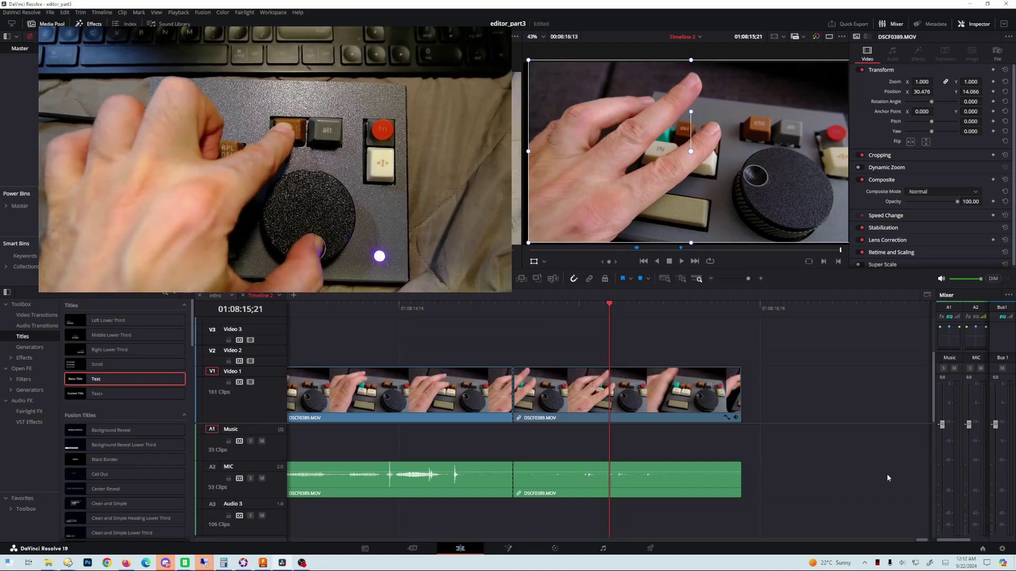
# Step: Step the playhead backward and forward to 01:08:15;13, and zoom the timeline out and in around it
pyautogui.press('Left')
pyautogui.press('Left')
pyautogui.press('Left')
pyautogui.press('Left')
pyautogui.press('Left')
pyautogui.press('Left')
pyautogui.press('Left')
pyautogui.press('Left')
pyautogui.press('Left')
pyautogui.press('Left')
pyautogui.press('Left')
pyautogui.press('Left')
pyautogui.press('Left')
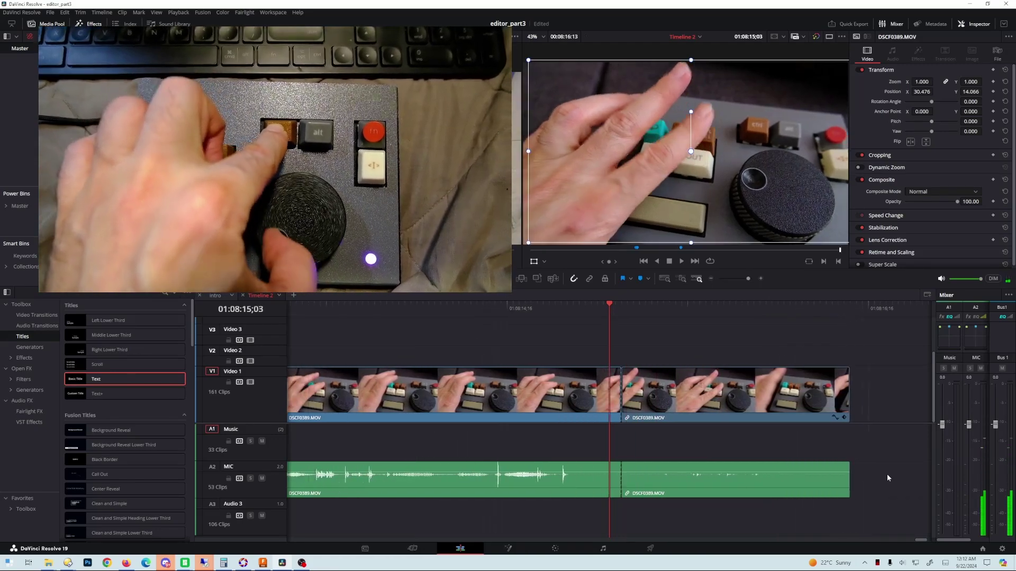
pyautogui.press('Right')
pyautogui.press('Right')
pyautogui.press('Right')
pyautogui.press('Right')
pyautogui.press('Right')
pyautogui.press('Right')
pyautogui.press('Right')
pyautogui.press('Right')
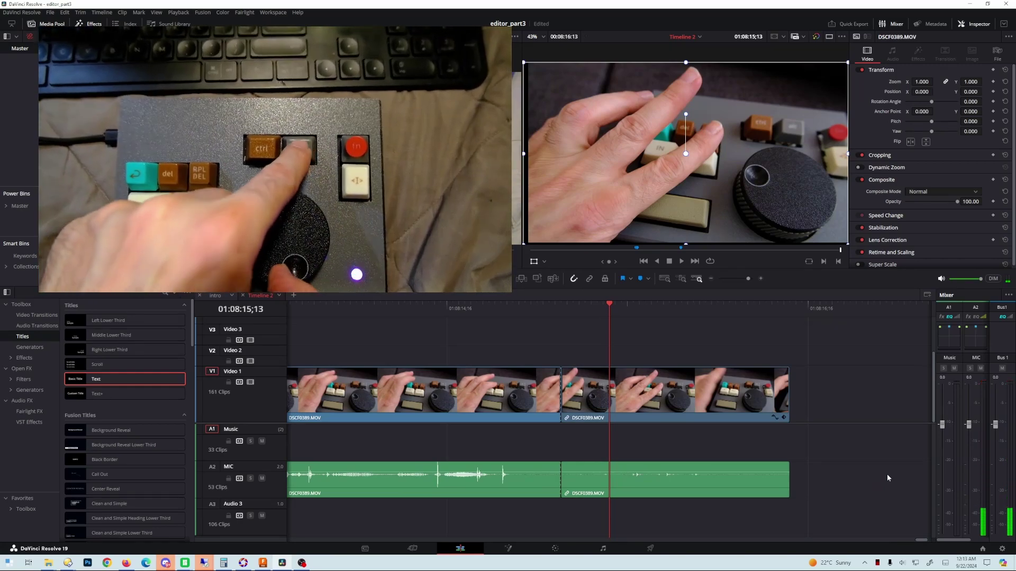
pyautogui.hotkey('ctrl', '-')
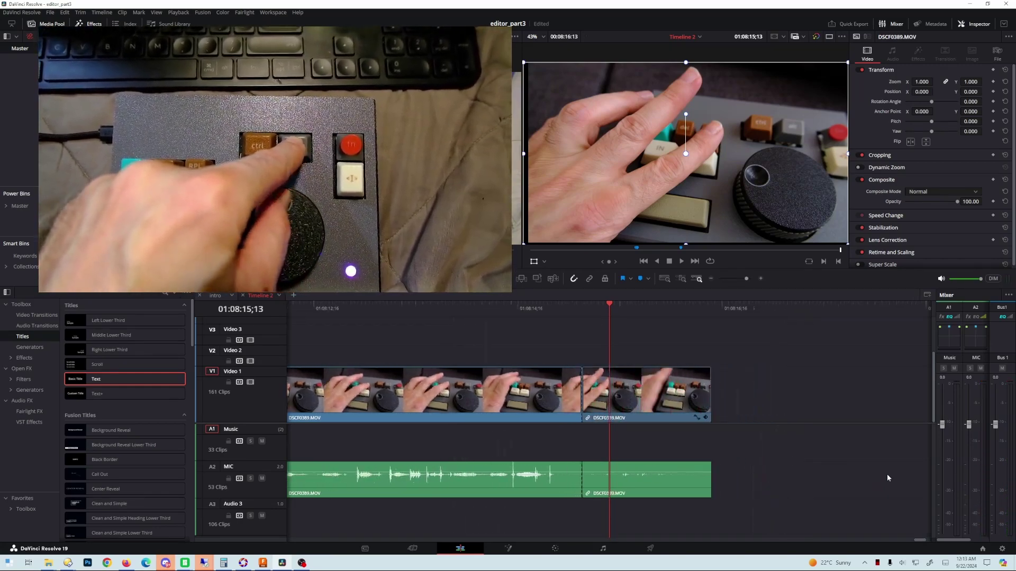
pyautogui.hotkey('ctrl', '=')
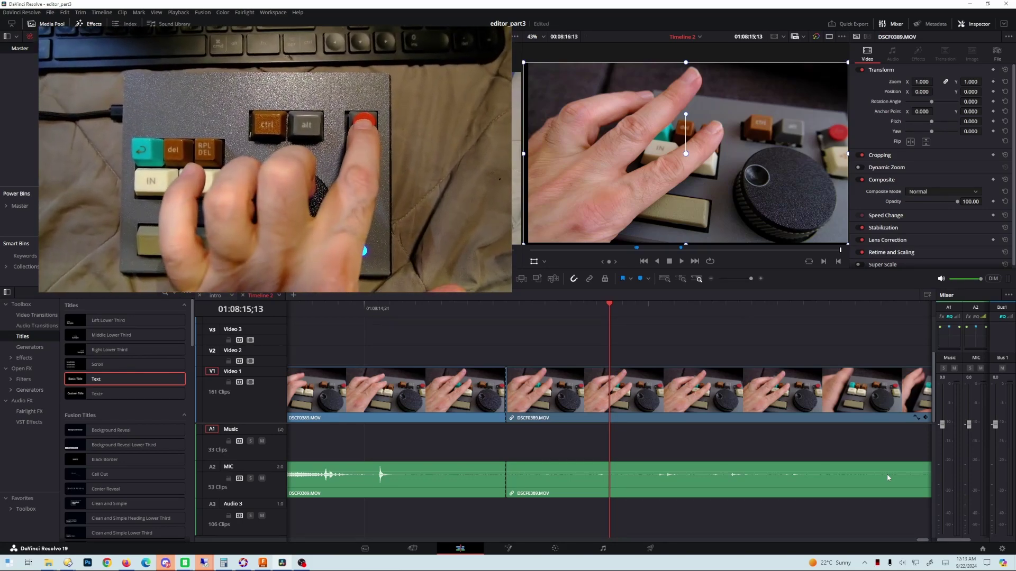
# Step: Jump the playhead back and forth between the edit points of the last clips on Timeline 2
pyautogui.press('Up')
pyautogui.press('Up')
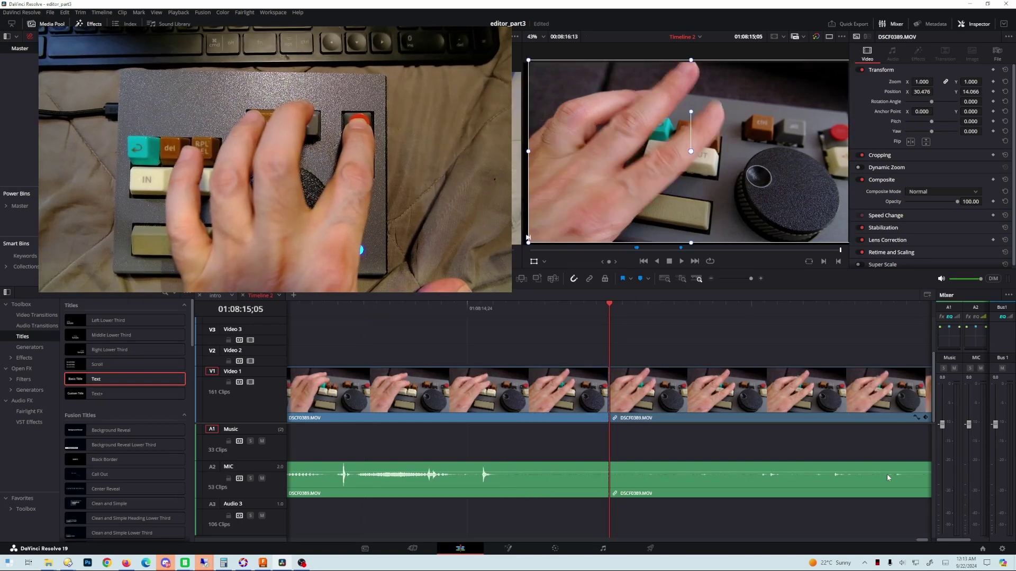
pyautogui.press('Down')
pyautogui.press('Down')
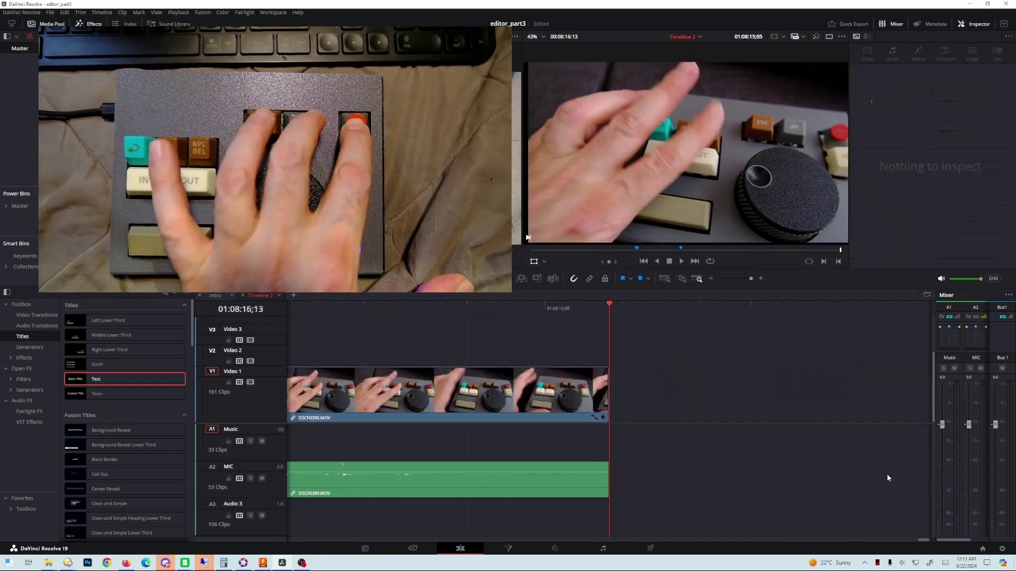
pyautogui.press('Up')
pyautogui.press('Up')
pyautogui.press('Up')
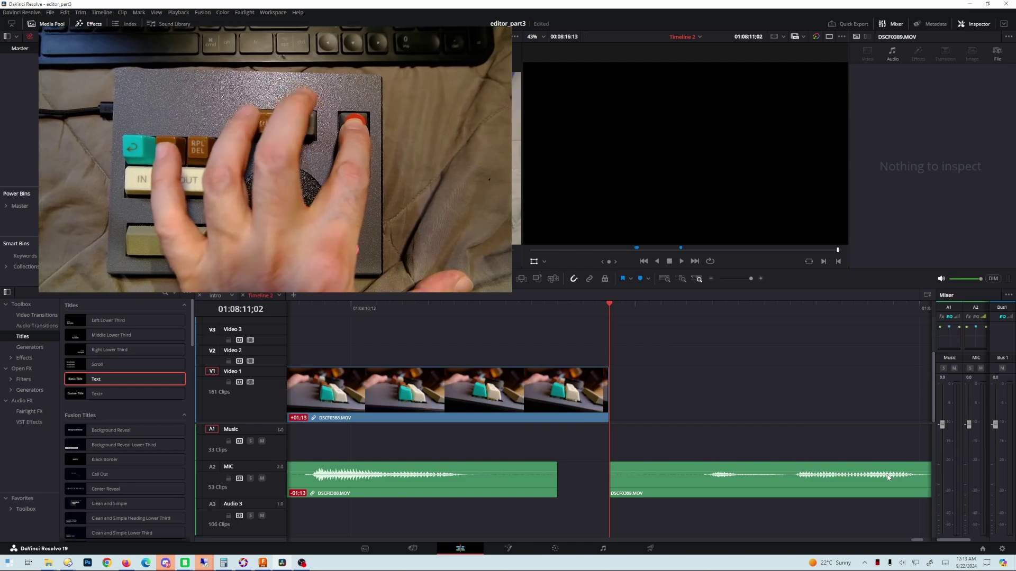
pyautogui.hotkey('ctrl', 'shift', 'z')
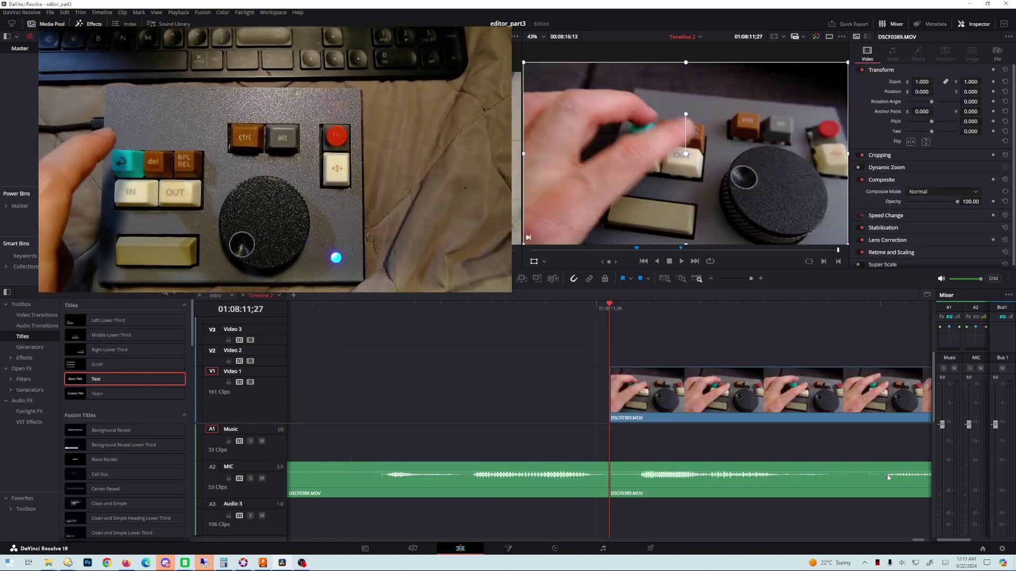
# Step: Undo the recent deletions and cuts of the DSCF0389.MOV clip around 01:08:11
pyautogui.hotkey('ctrl', 'z')
pyautogui.hotkey('ctrl', 'z')
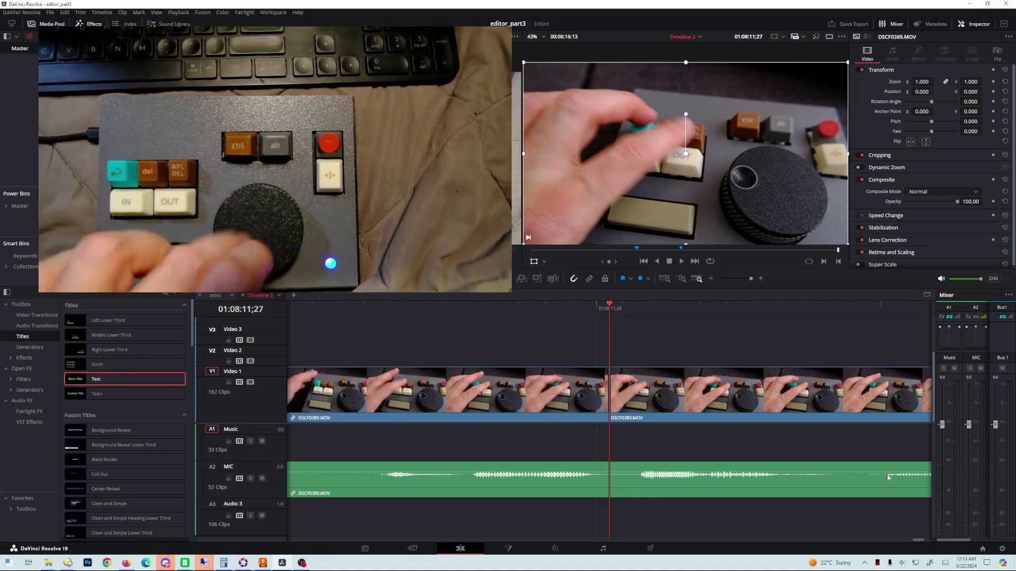
pyautogui.hotkey('ctrl', 'z')
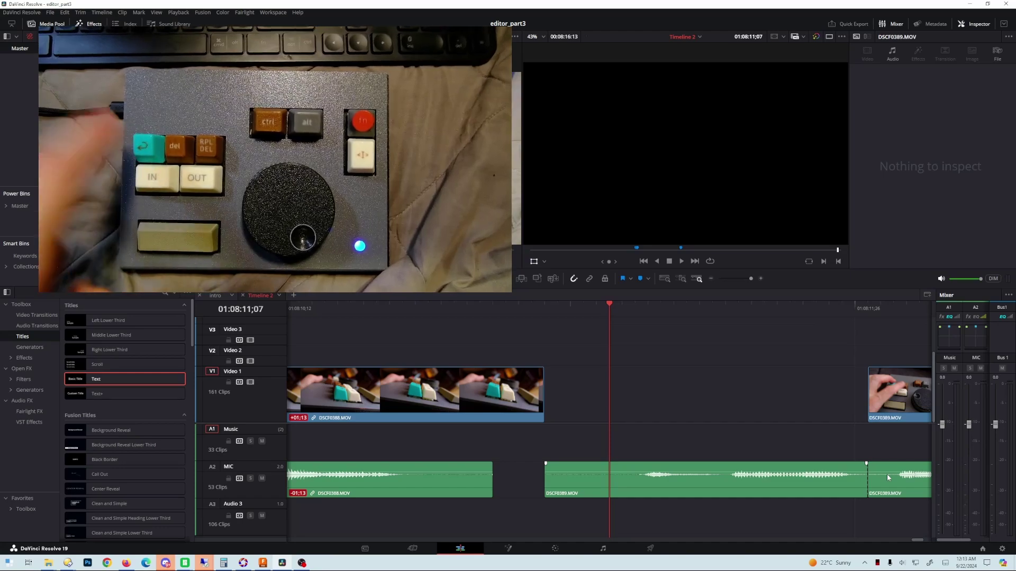
pyautogui.hotkey('ctrl', 'z')
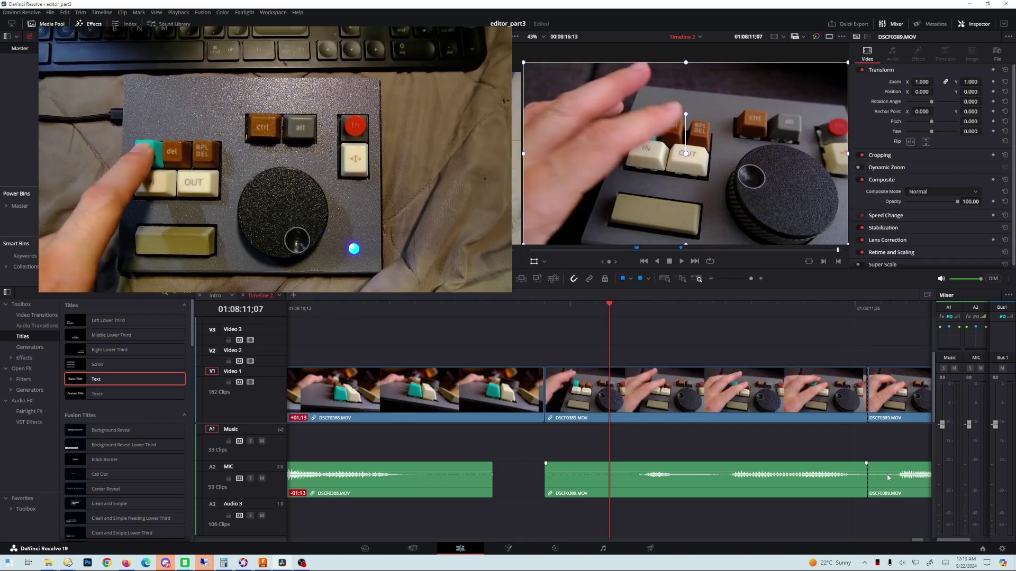
pyautogui.hotkey('ctrl', 'z')
pyautogui.hotkey('ctrl', 'z')
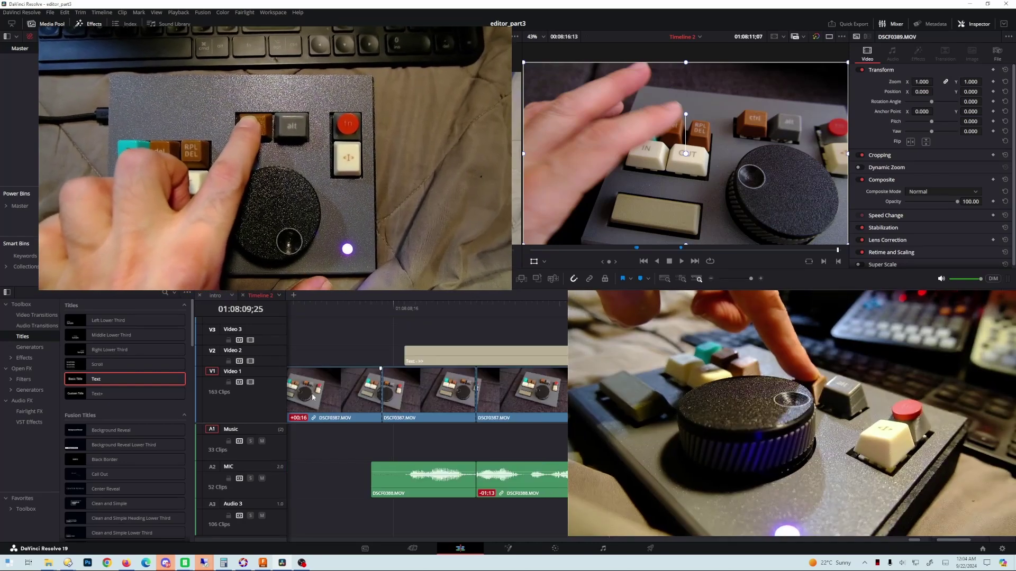
# Step: Multi-select the DSCF0387.MOV clips on Video 1 and the DSCF0388.MOV audio clip, and duplicate the Video 3 clip further along its track
pyautogui.keyDown('ctrl'); pyautogui.click(411, 400); pyautogui.keyUp('ctrl')
pyautogui.keyDown('ctrl'); pyautogui.click(487, 400); pyautogui.keyUp('ctrl')
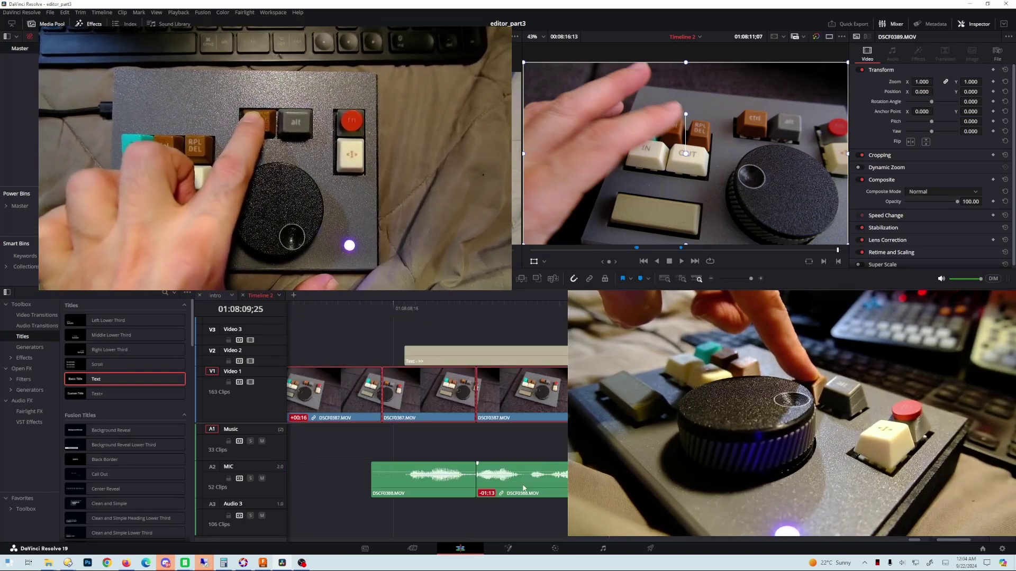
pyautogui.keyDown('ctrl'); pyautogui.click(521, 487); pyautogui.keyUp('ctrl')
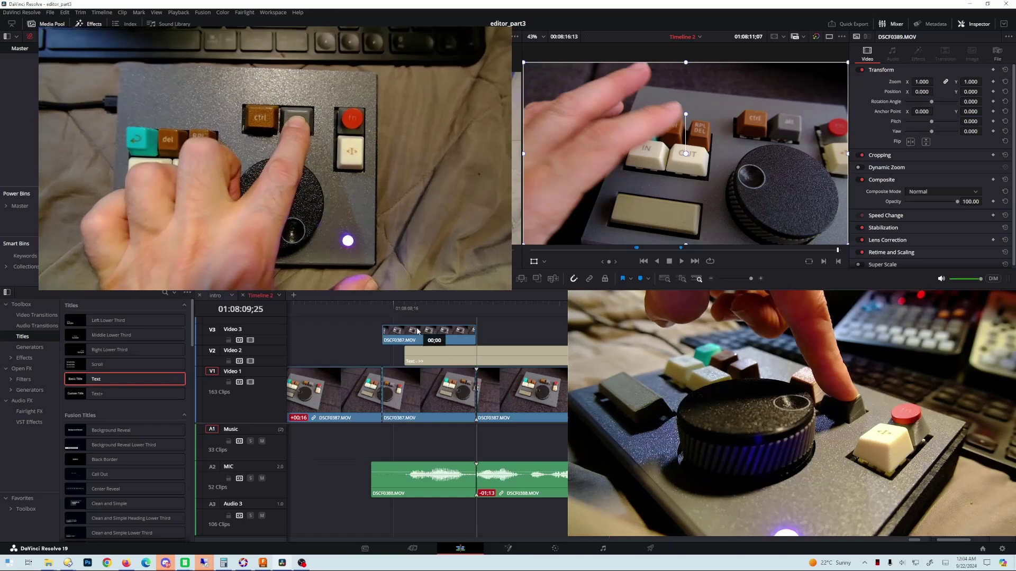
pyautogui.moveTo(418, 332); pyautogui.dragTo(525, 336)
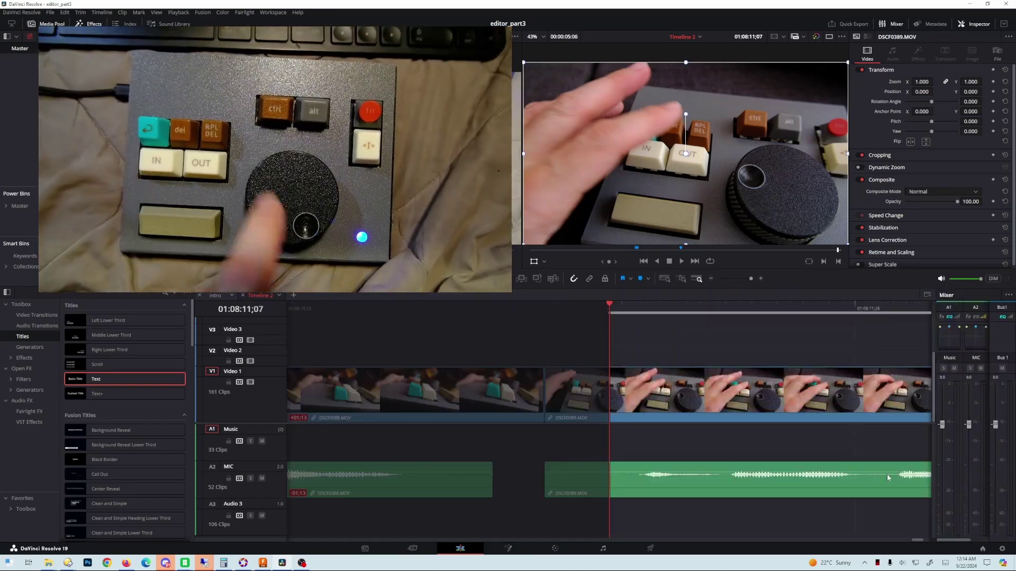
# Step: Mark out and in points around 01:08:11;23 in the DSCF0389.MOV clip, and clear both marks
pyautogui.press('Right')
pyautogui.press('Right')
pyautogui.press('Right')
pyautogui.press('Right')
pyautogui.press('Right')
pyautogui.press('Right')
pyautogui.press('Right')
pyautogui.press('Right')
pyautogui.press('Right')
pyautogui.press('Right')
pyautogui.press('Right')
pyautogui.press('Right')
pyautogui.press('Right')
pyautogui.press('Right')
pyautogui.press('Right')
pyautogui.press('Right')
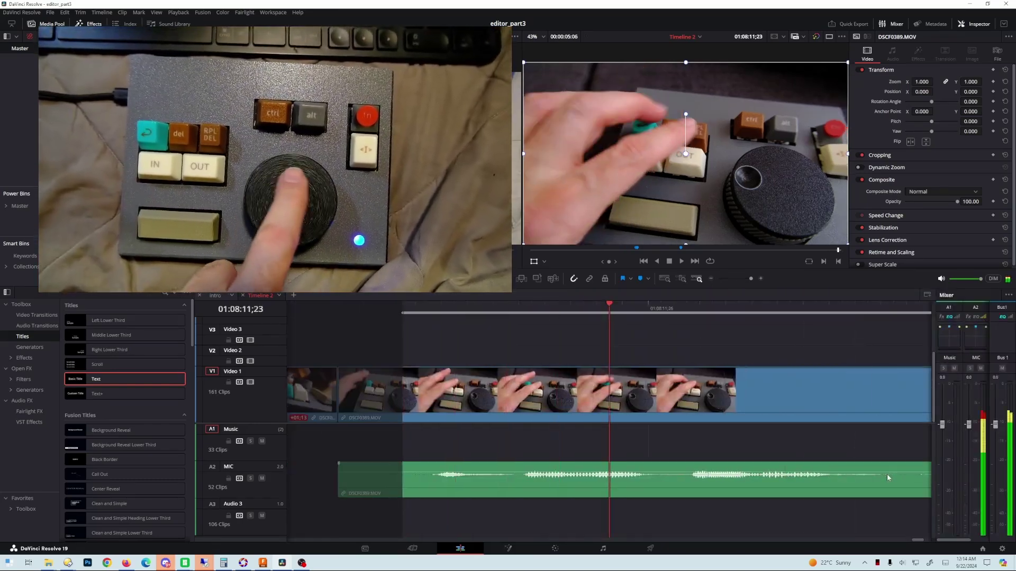
pyautogui.press('o')
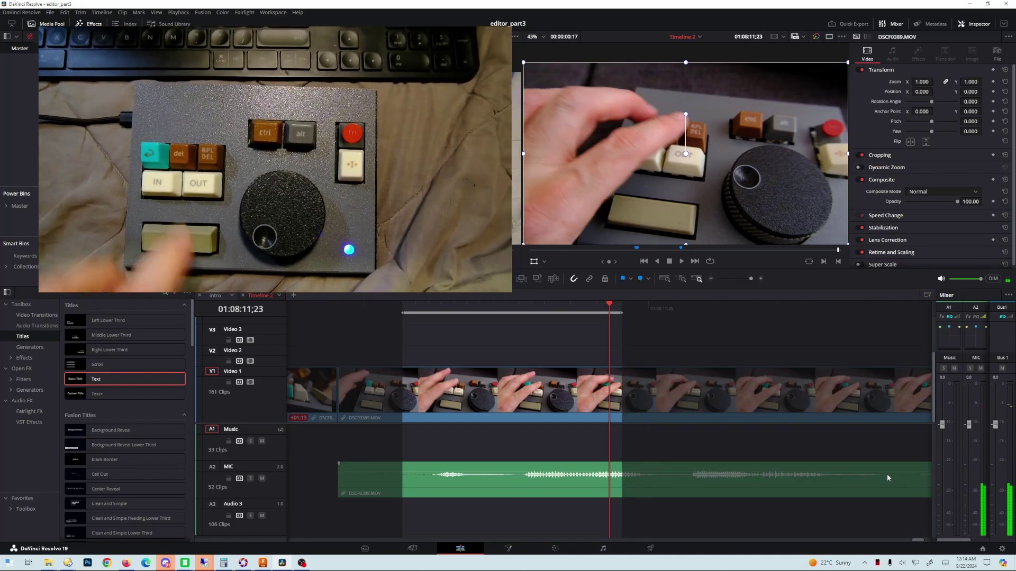
pyautogui.press('i')
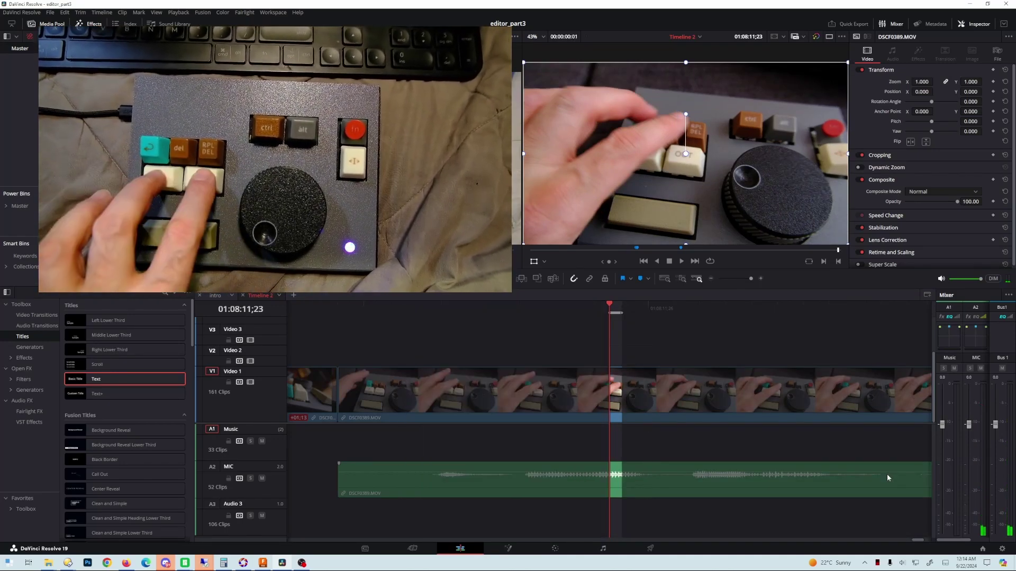
pyautogui.hotkey('alt', 'x')
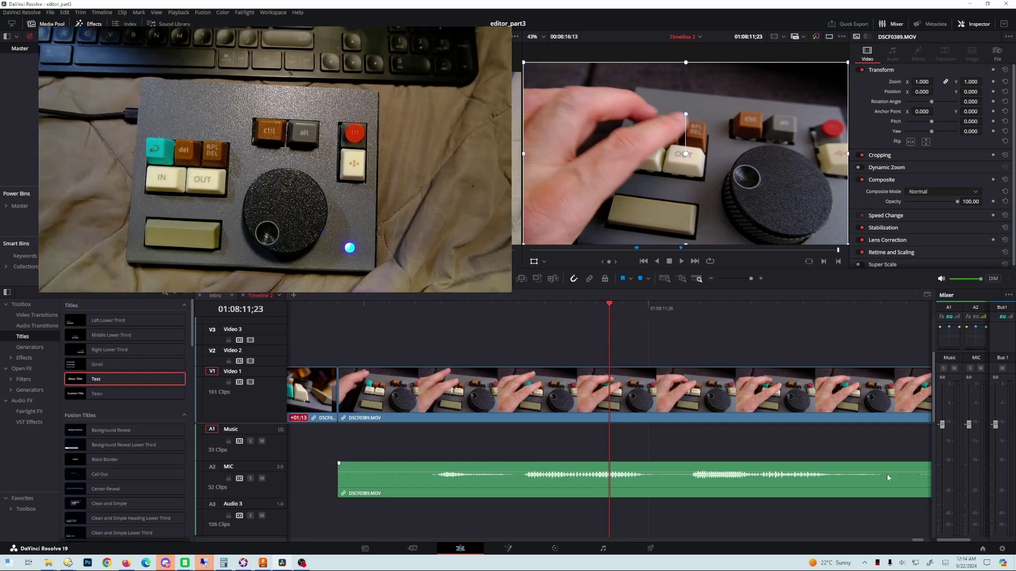
# Step: Set a lone in point at 01:08:11;23 and clear it, and repeat this with a lone out point
pyautogui.press('i')
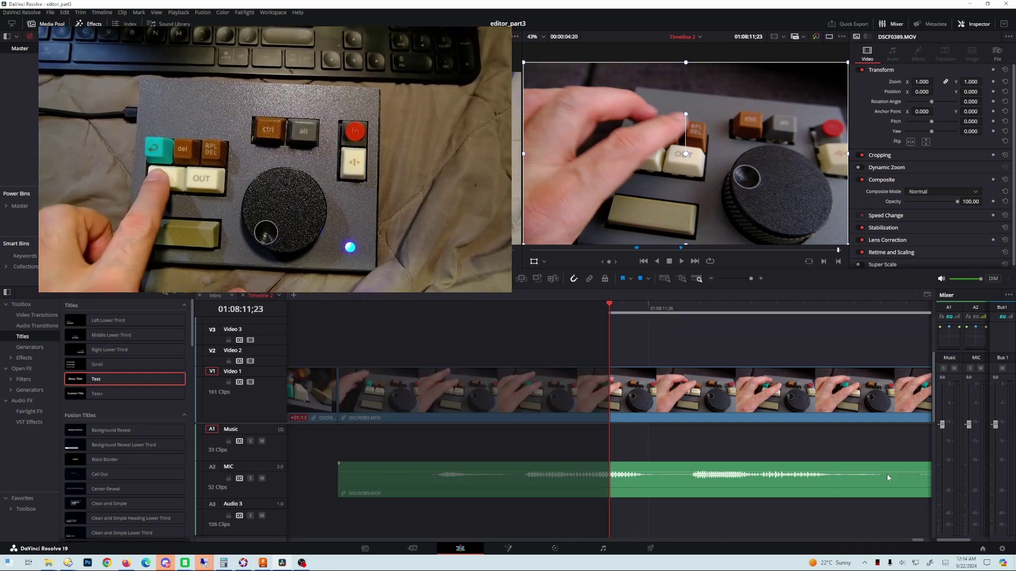
pyautogui.hotkey('alt', 'x')
pyautogui.press('o')
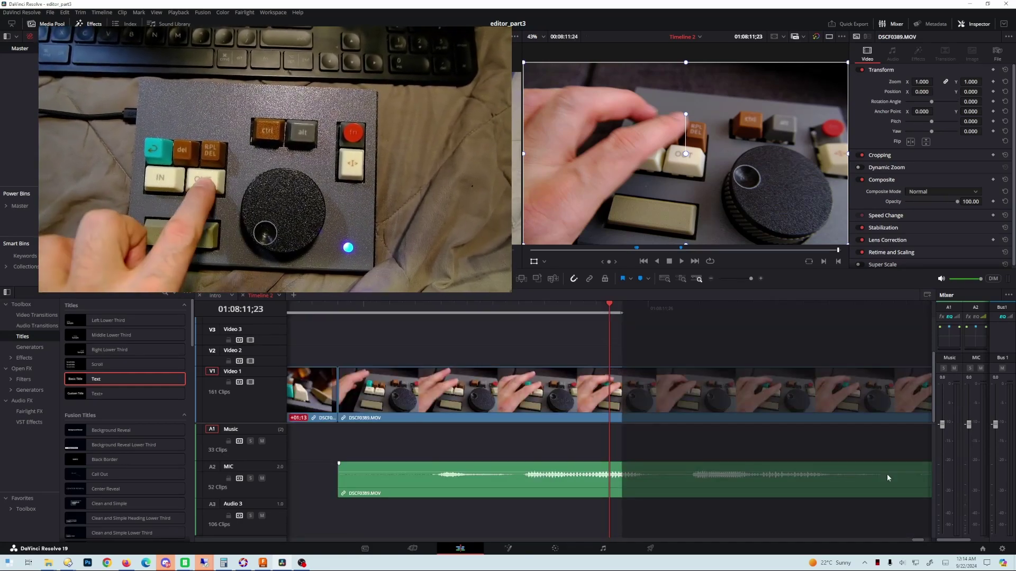
pyautogui.hotkey('alt', 'o')
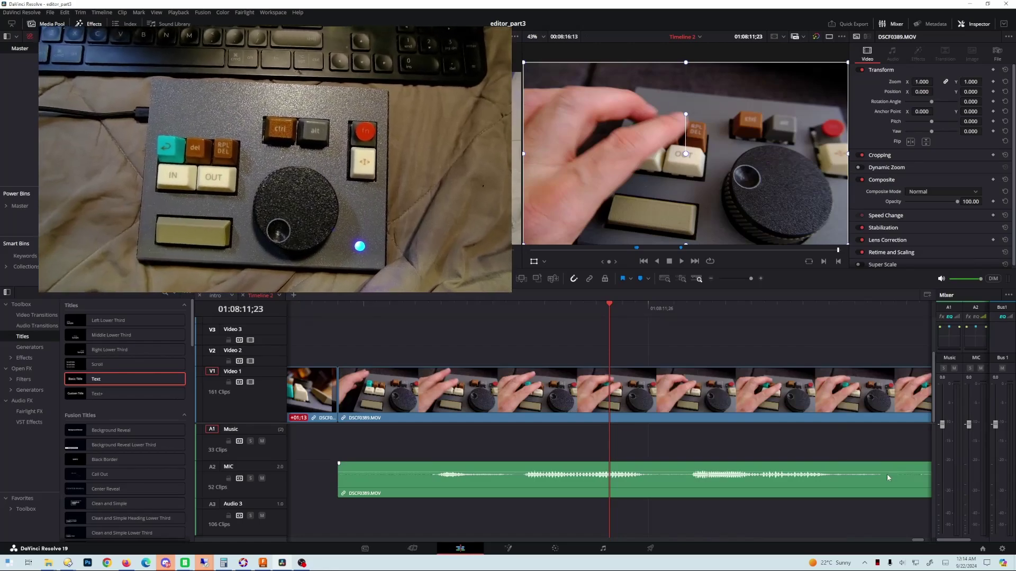
# Step: Scrub the playhead back to about 01:08:09;09, and start and stop playback of Timeline 2
pyautogui.press('space')
pyautogui.press('Left')
pyautogui.press('Left')
pyautogui.press('Left')
pyautogui.press('Left')
pyautogui.press('Left')
pyautogui.press('Left')
pyautogui.press('Left')
pyautogui.press('Left')
pyautogui.press('Left')
pyautogui.press('Left')
pyautogui.press('Left')
pyautogui.press('Left')
pyautogui.press('Left')
pyautogui.press('Left')
pyautogui.press('Left')
pyautogui.press('Left')
pyautogui.press('Left')
pyautogui.press('Left')
pyautogui.press('Left')
pyautogui.press('Left')
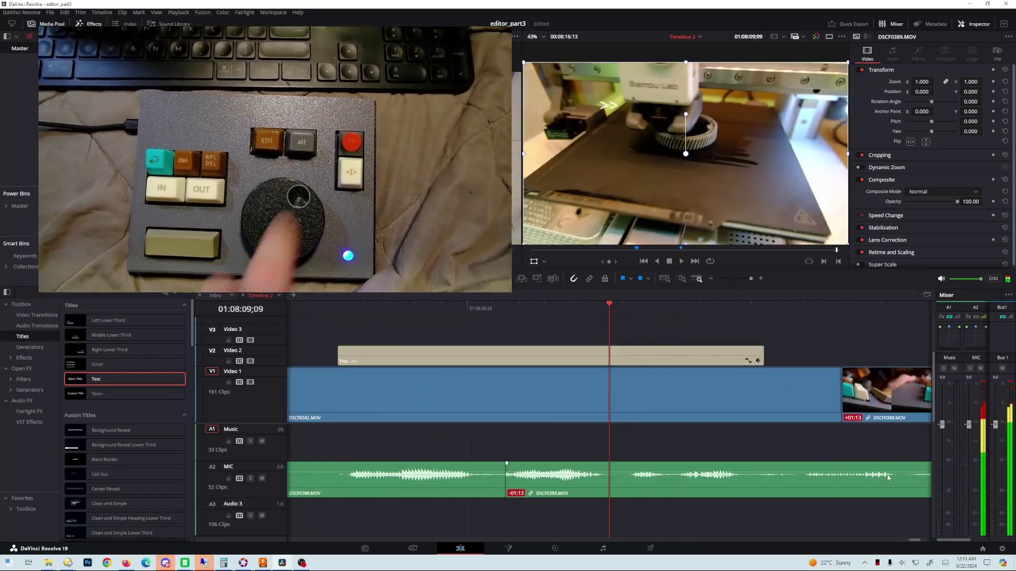
pyautogui.press('space')
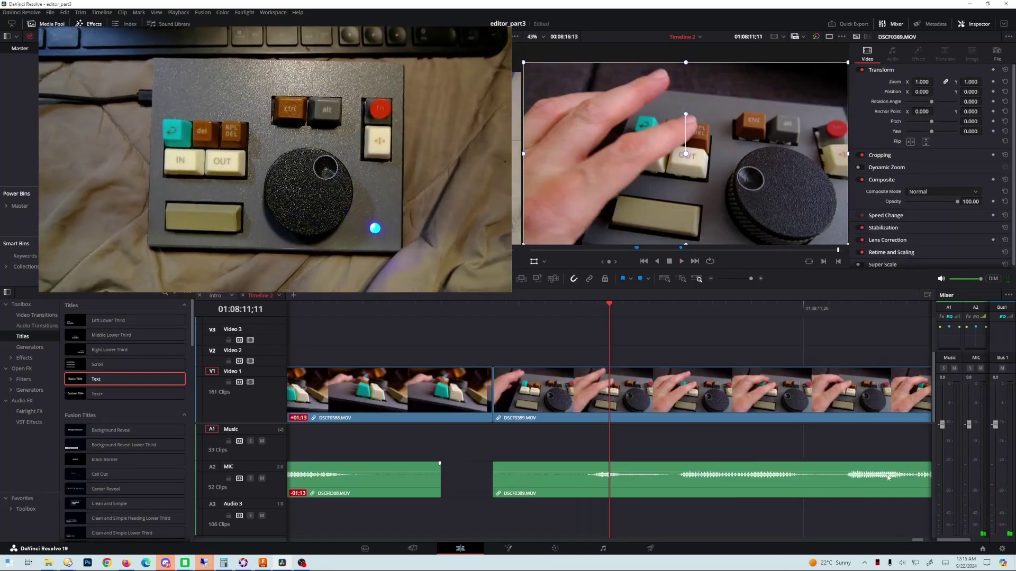
# Step: Jump to the timeline's start, play and pause the intro titles, and jump to the timeline's end
pyautogui.press('Home')
pyautogui.press('space')
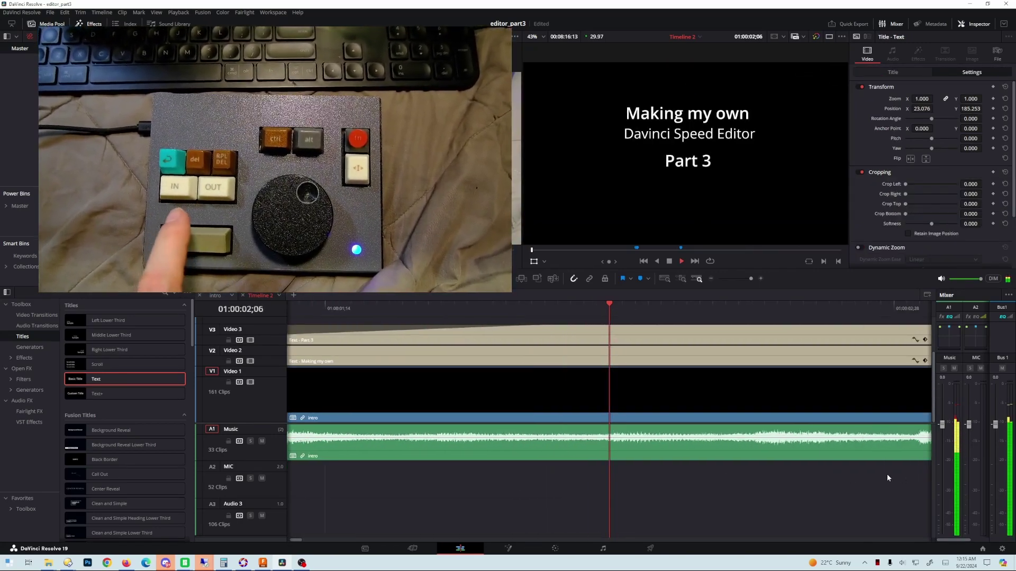
pyautogui.press('space')
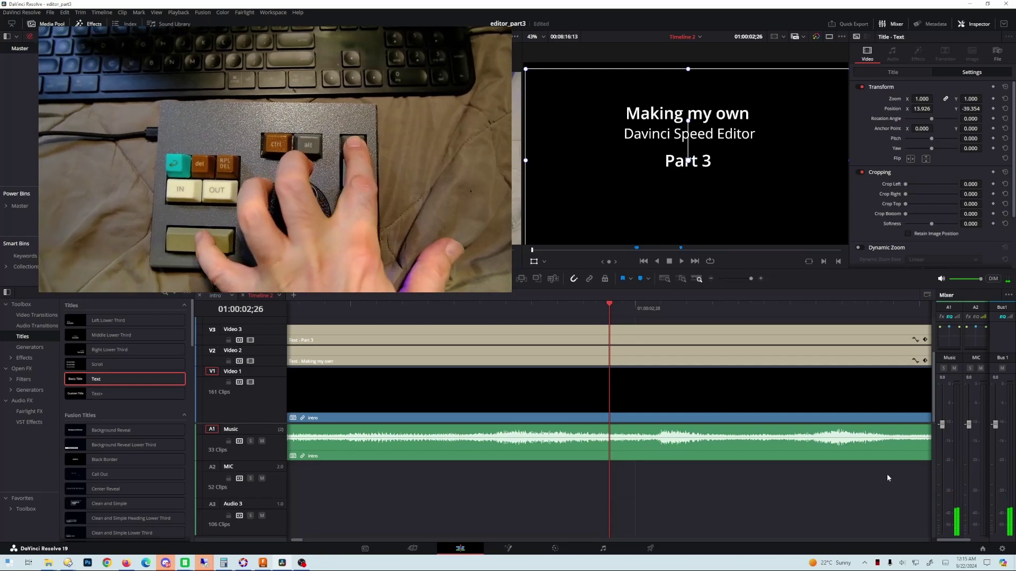
pyautogui.press('Home')
pyautogui.press('space')
pyautogui.press('End')
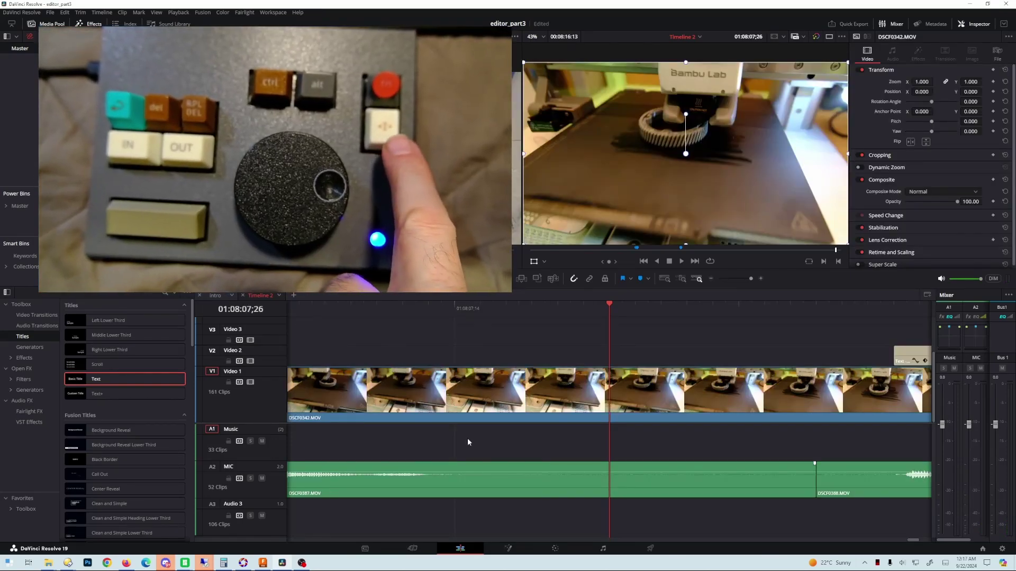
# Step: Split the Video 1 clip DSCF0342.MOV and the MIC audio below it at 01:08:07;14 and 01:08:07;26
pyautogui.press('Left')
pyautogui.press('Left')
pyautogui.press('Left')
pyautogui.press('Left')
pyautogui.press('Left')
pyautogui.press('Left')
pyautogui.press('Left')
pyautogui.press('Left')
pyautogui.press('Left')
pyautogui.press('Left')
pyautogui.press('Left')
pyautogui.press('Left')
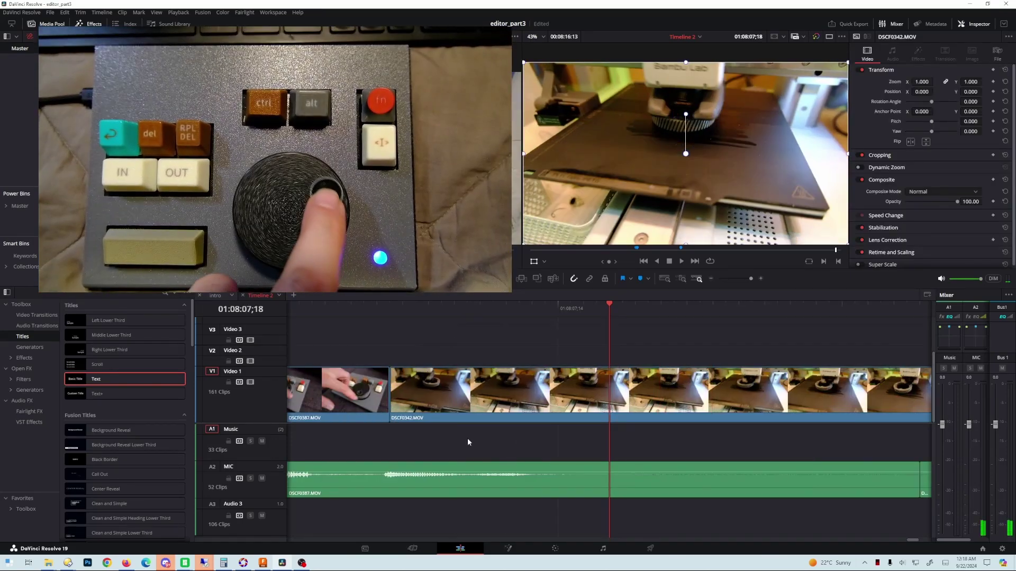
pyautogui.hotkey('ctrl', 'b')
pyautogui.press('Right')
pyautogui.press('Right')
pyautogui.press('Right')
pyautogui.press('Right')
pyautogui.press('Right')
pyautogui.press('Right')
pyautogui.press('Right')
pyautogui.press('Right')
pyautogui.press('Right')
pyautogui.press('Right')
pyautogui.press('Right')
pyautogui.press('Right')
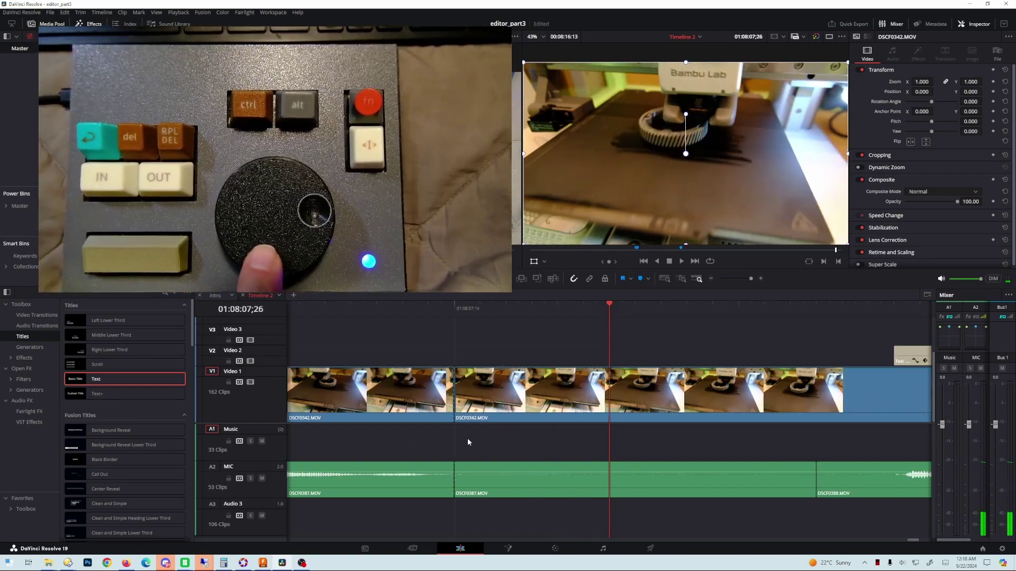
pyautogui.hotkey('ctrl', 'b')
# Step: Delete the Video 1 segment between the two cuts, and undo the deletion and both cuts
pyautogui.click(479, 380)
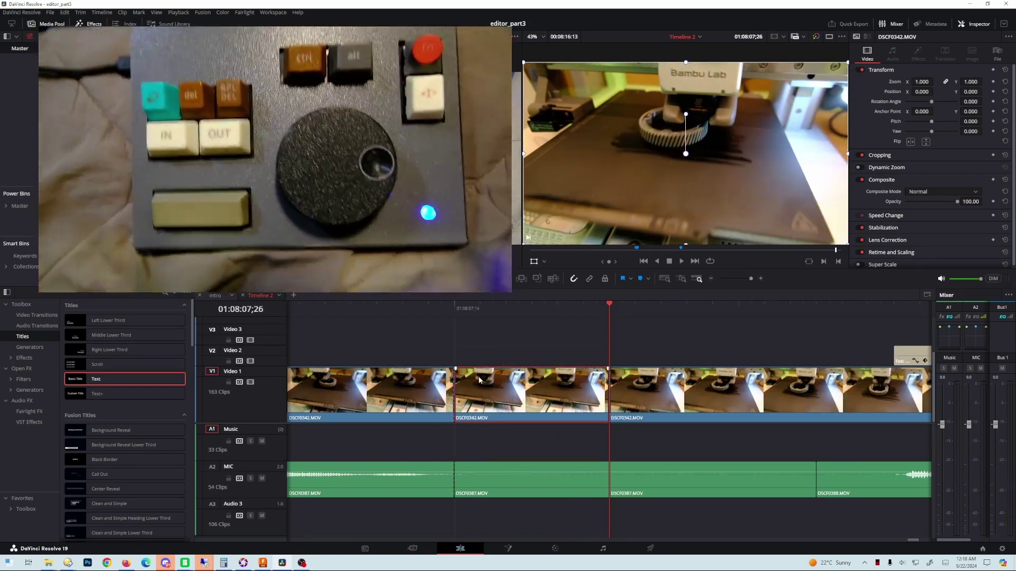
pyautogui.press('BackSpace')
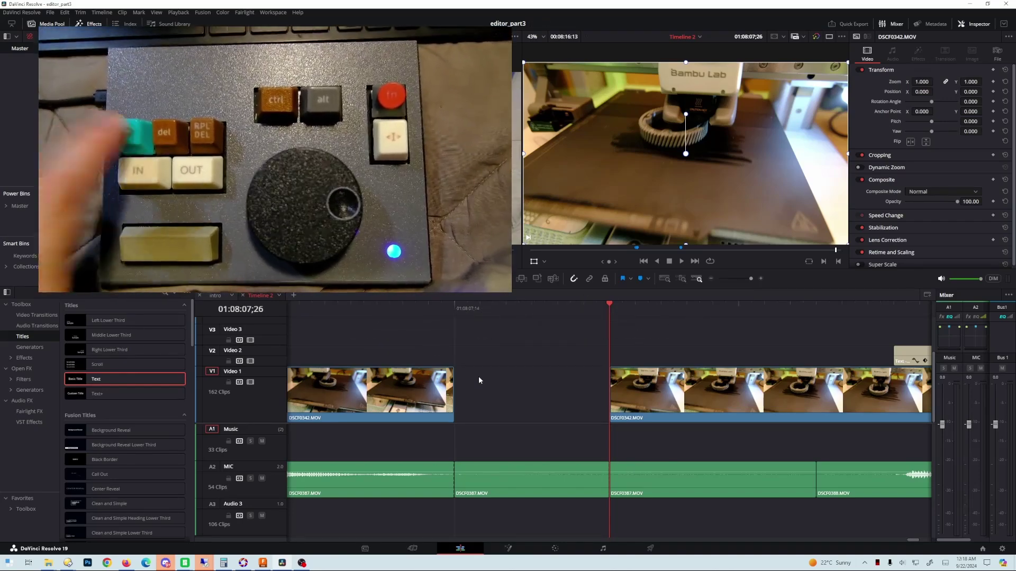
pyautogui.hotkey('ctrl', 'z')
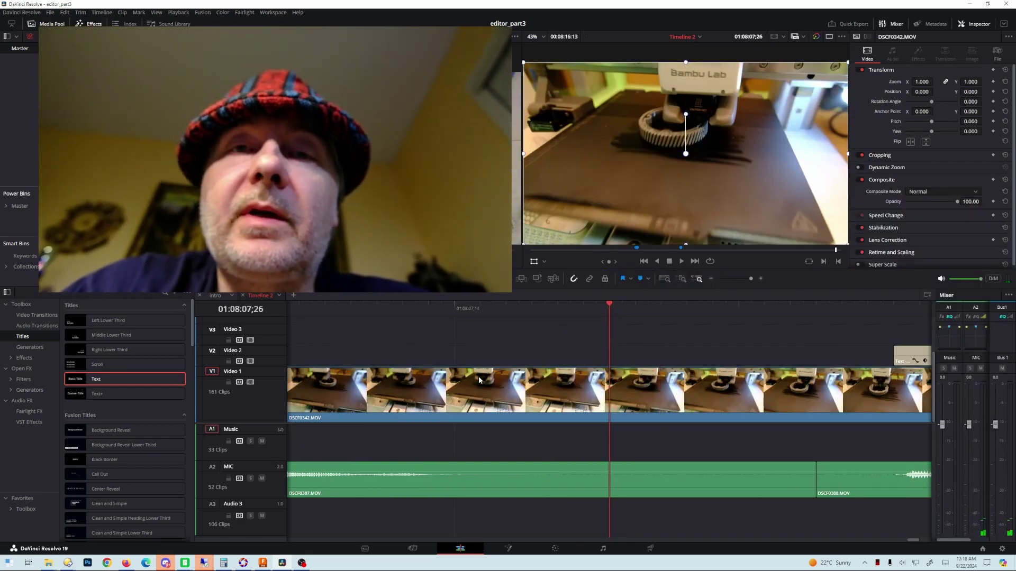
# Step: Move the playhead back to 01:08:07;08 and paste a copy of the short DSCF0342.MOV segment there on Video 1
pyautogui.press('Left')
pyautogui.press('Left')
pyautogui.press('Left')
pyautogui.press('Left')
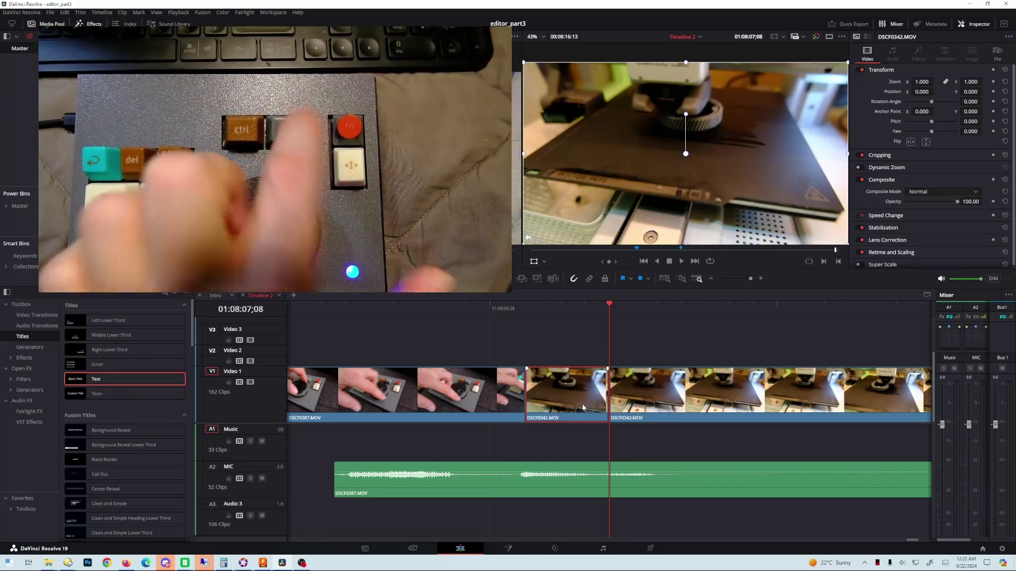
pyautogui.hotkey('ctrl', 'v')
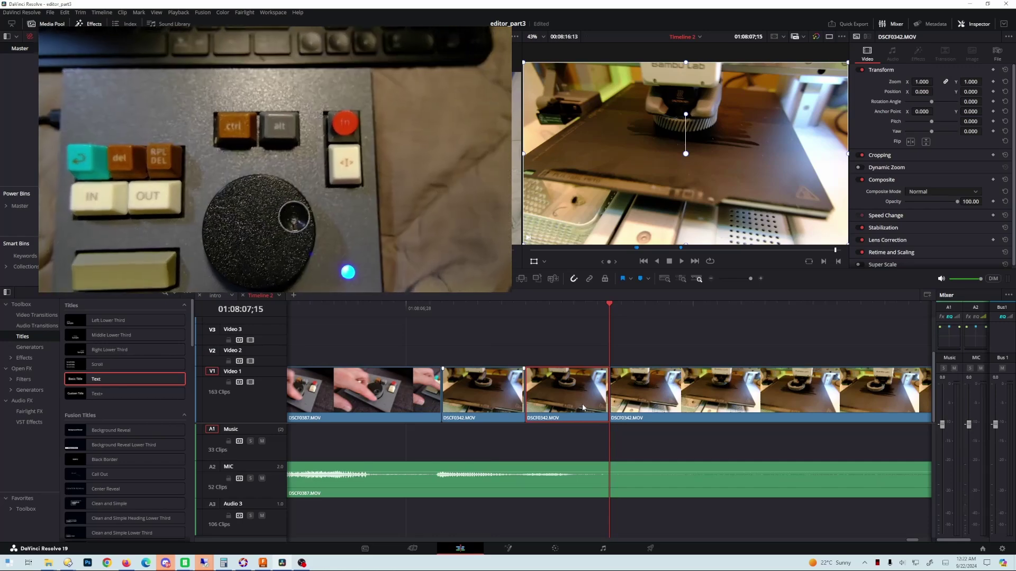
# Step: Undo the paste and the cut in the DSCF0342.MOV clip, and save the project
pyautogui.hotkey('ctrl', 'z')
pyautogui.hotkey('ctrl', 'z')
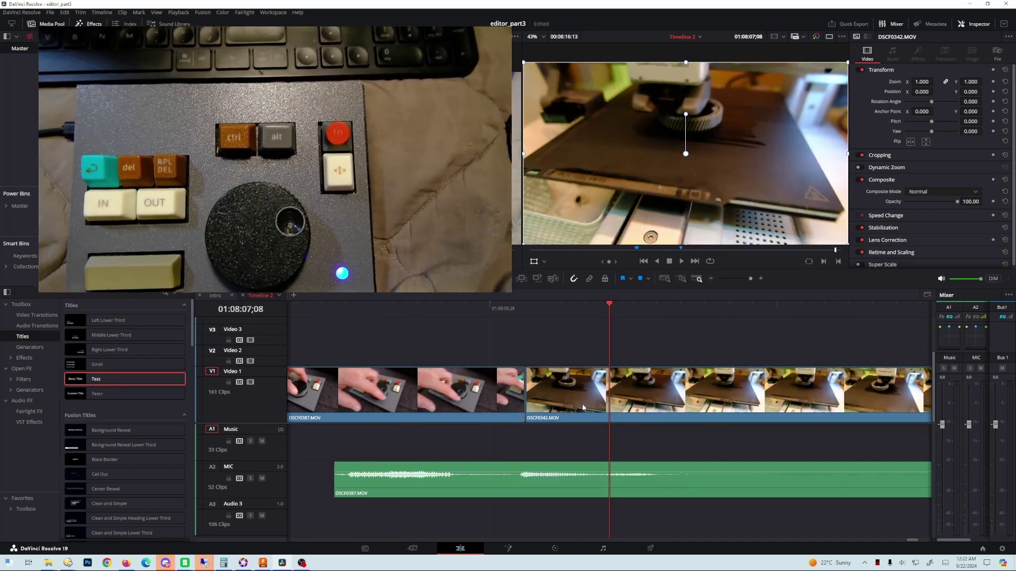
pyautogui.hotkey('ctrl', 's')
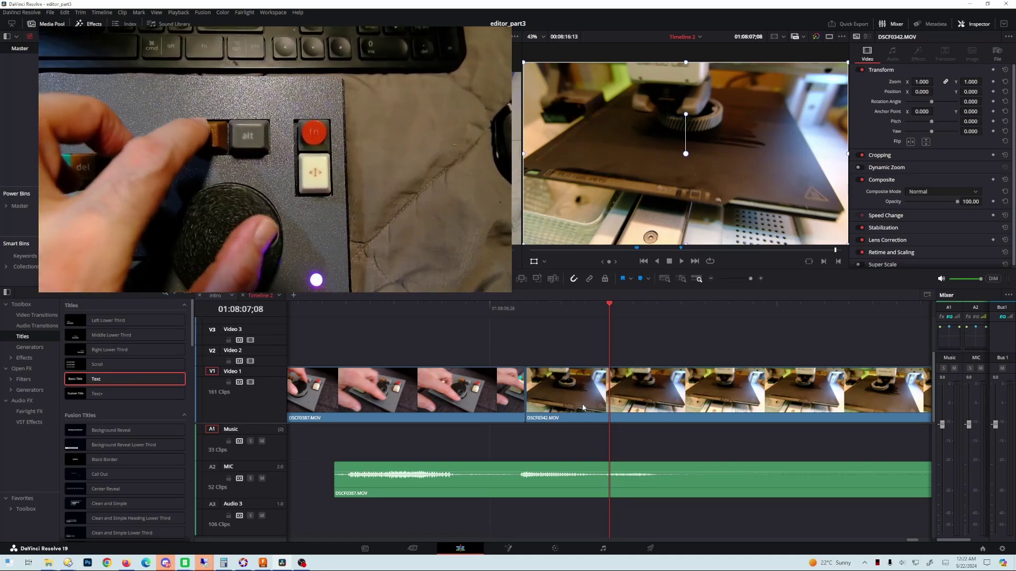
# Step: Scrub the playhead back and forth to about 01:08:07;00, and zoom the timeline in and out around it
pyautogui.press('Left')
pyautogui.press('Left')
pyautogui.press('Left')
pyautogui.press('Right')
pyautogui.press('Right')
pyautogui.press('Right')
pyautogui.press('Left')
pyautogui.press('Left')
pyautogui.press('Left')
pyautogui.press('Left')
pyautogui.press('Left')
pyautogui.press('Left')
pyautogui.press('Left')
pyautogui.press('Left')
pyautogui.press('Left')
pyautogui.press('Left')
pyautogui.press('Left')
pyautogui.press('Left')
pyautogui.press('Left')
pyautogui.press('Left')
pyautogui.press('Left')
pyautogui.press('Left')
pyautogui.press('Left')
pyautogui.press('Left')
pyautogui.press('Left')
pyautogui.press('Left')
pyautogui.press('Right')
pyautogui.press('Right')
pyautogui.press('Right')
pyautogui.press('Right')
pyautogui.press('Right')
pyautogui.press('Right')
pyautogui.press('Right')
pyautogui.press('Right')
pyautogui.press('Right')
pyautogui.press('Right')
pyautogui.press('Right')
pyautogui.press('Right')
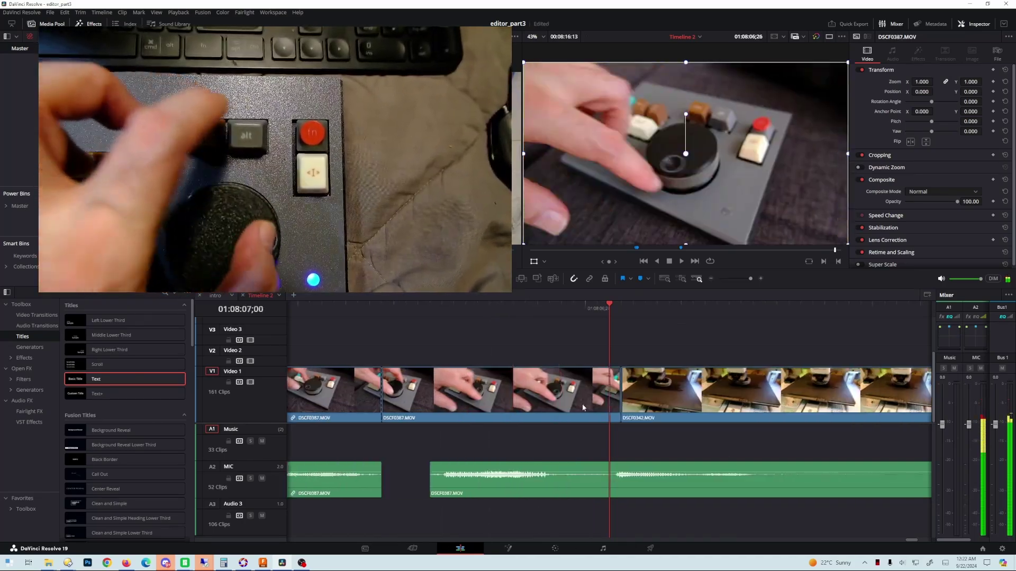
pyautogui.scroll(1, 582, 404)
pyautogui.scroll(-2, 582, 404)
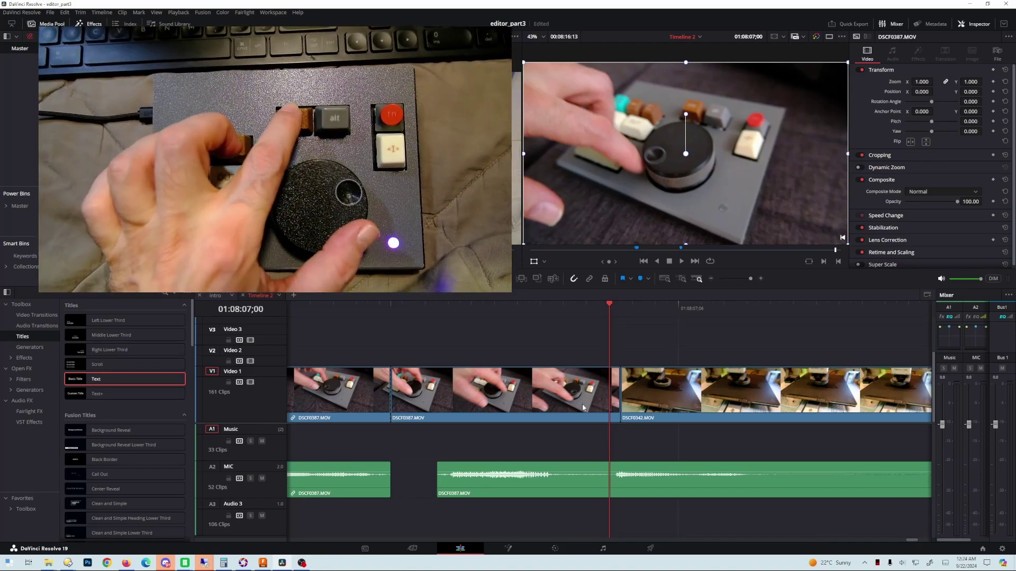
# Step: Nudge the playhead backward and forward to 01:08:06;28 in the last DSCF0387.MOV clip
pyautogui.press('Left')
pyautogui.press('Left')
pyautogui.press('Left')
pyautogui.press('Left')
pyautogui.press('Left')
pyautogui.press('Left')
pyautogui.press('Right')
pyautogui.press('Right')
pyautogui.press('Right')
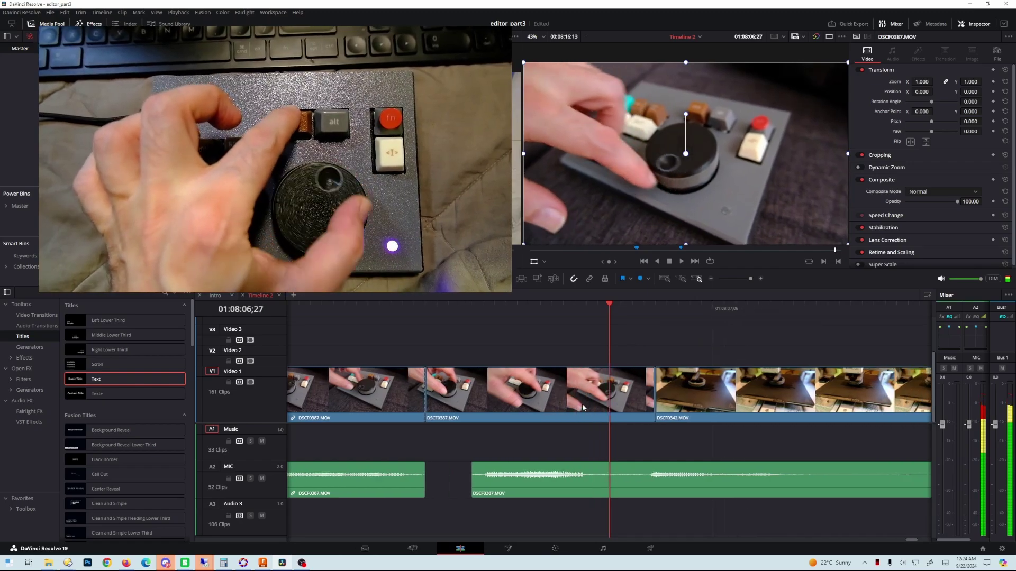
pyautogui.press('Right')
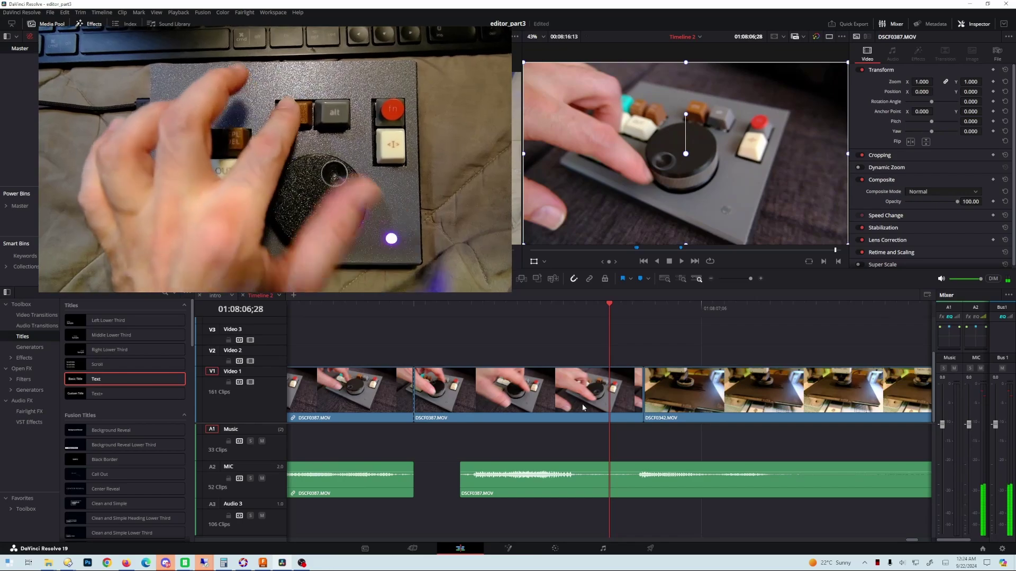
# Step: Step the playhead back and forth around 01:08:06;27 and adjust the timeline zoom
pyautogui.press('Left')
pyautogui.press('Left')
pyautogui.press('Left')
pyautogui.press('Left')
pyautogui.press('Right')
pyautogui.press('Right')
pyautogui.press('Right')
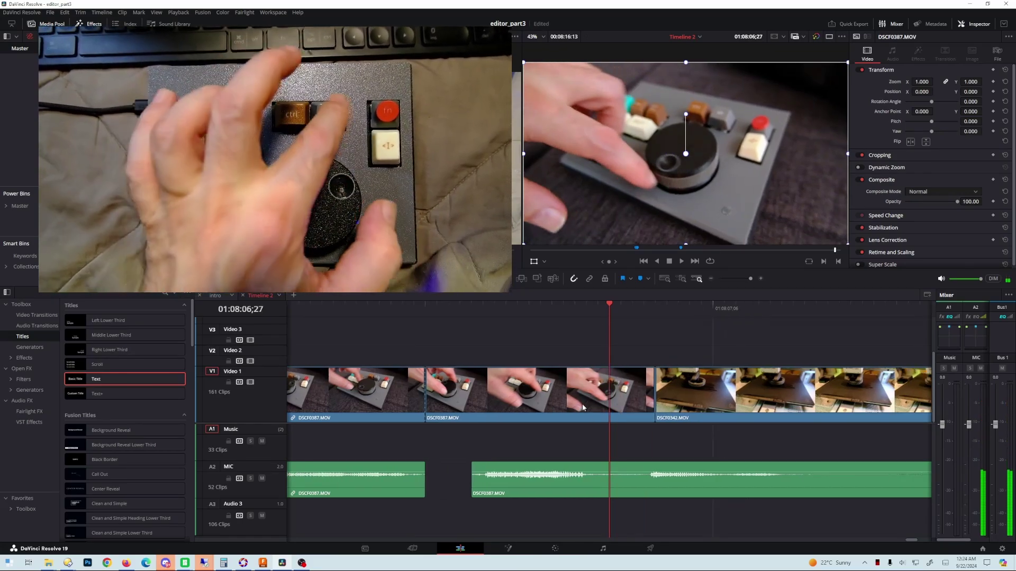
pyautogui.hotkey('ctrl', '-')
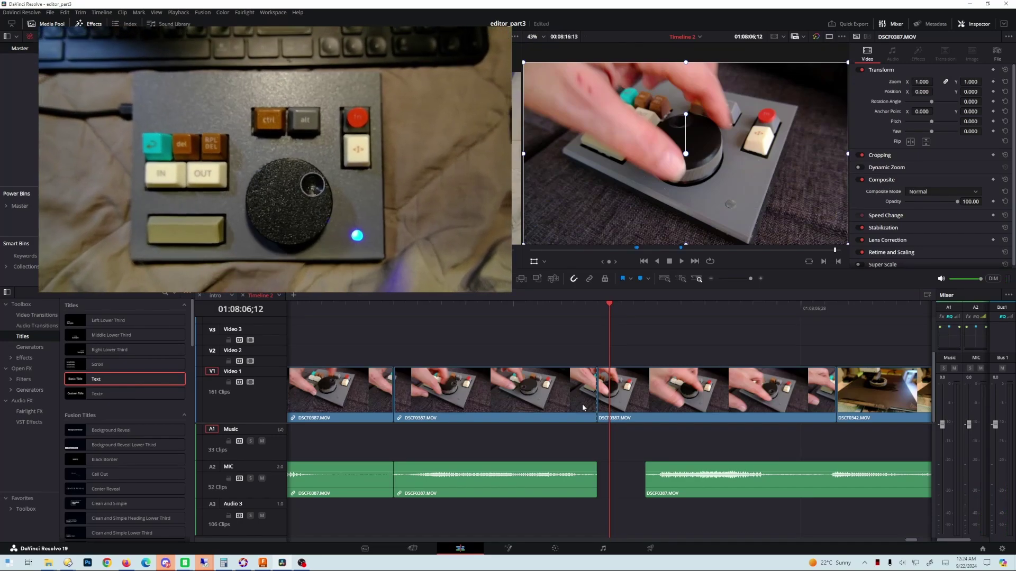
# Step: Scrub the playhead back to 01:08:06;01 and move it back and forth within the DSCF0387.MOV clip
pyautogui.press('Left')
pyautogui.press('Left')
pyautogui.press('Left')
pyautogui.press('Left')
pyautogui.press('Left')
pyautogui.press('Left')
pyautogui.press('Left')
pyautogui.press('Left')
pyautogui.press('Left')
pyautogui.press('Left')
pyautogui.press('Left')
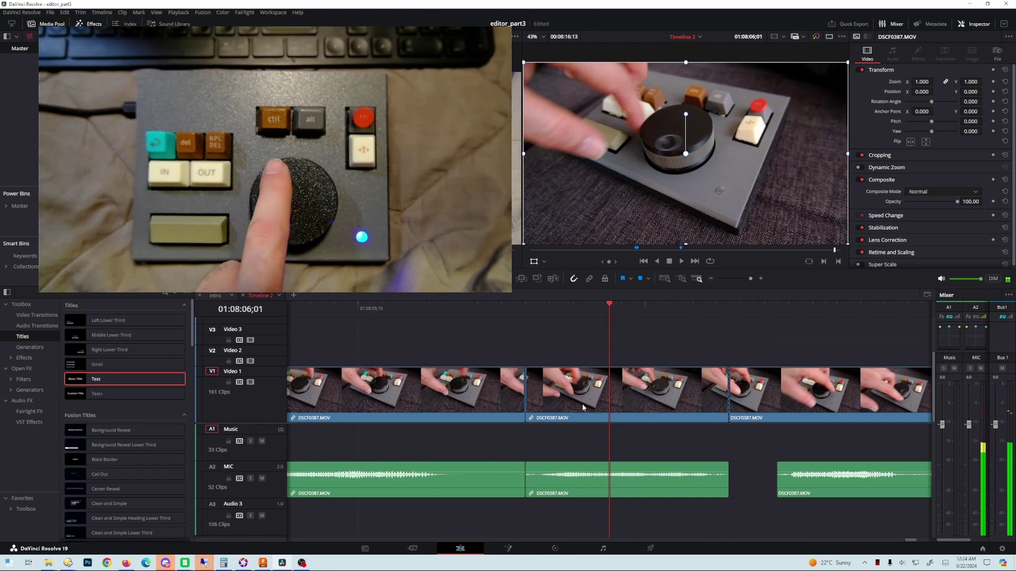
pyautogui.press('Right')
pyautogui.press('Right')
pyautogui.press('Right')
pyautogui.press('Right')
pyautogui.press('Right')
pyautogui.press('Right')
pyautogui.press('Right')
pyautogui.press('Right')
pyautogui.press('Right')
pyautogui.press('Right')
pyautogui.press('Right')
pyautogui.press('Right')
pyautogui.press('Right')
pyautogui.press('Right')
pyautogui.press('Left')
pyautogui.press('Left')
pyautogui.press('Left')
pyautogui.press('Left')
pyautogui.press('Left')
pyautogui.press('Left')
pyautogui.press('Left')
pyautogui.press('Left')
pyautogui.press('Left')
pyautogui.press('Left')
pyautogui.press('Left')
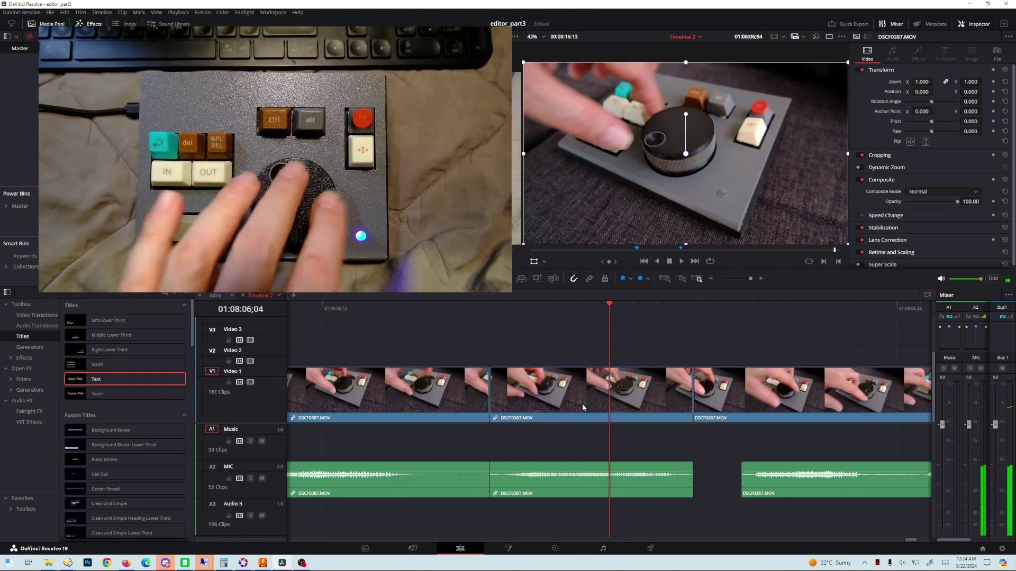
# Step: Scrub the playhead back and forth past 01:08:06;25, and move it forward to 01:08:07;17 in the DSCF0342.MOV clip
pyautogui.press('space')
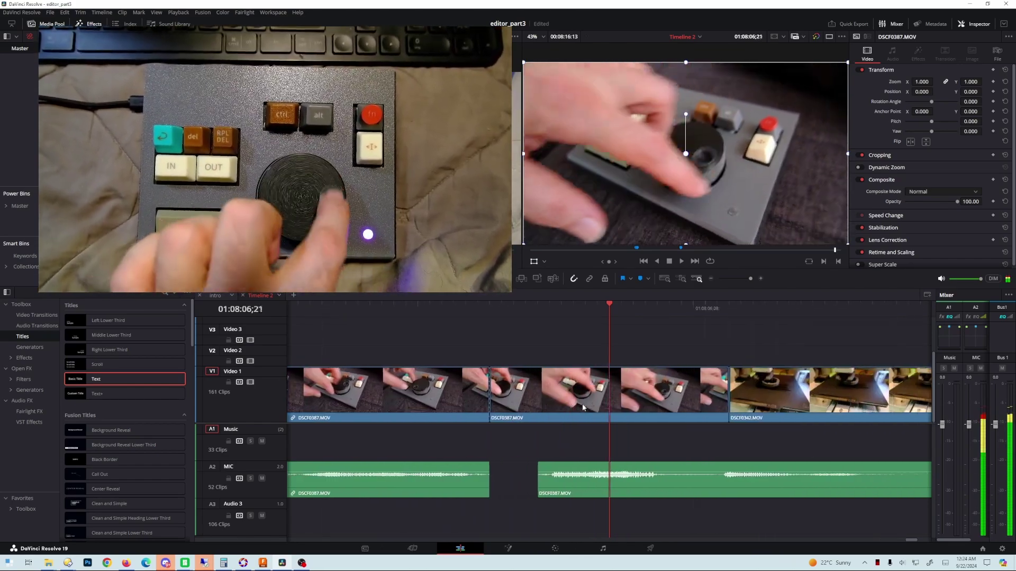
pyautogui.press('Right')
pyautogui.press('Right')
pyautogui.press('Right')
pyautogui.press('Right')
pyautogui.press('Right')
pyautogui.press('Right')
pyautogui.press('Right')
pyautogui.press('Right')
pyautogui.press('Right')
pyautogui.press('Right')
pyautogui.press('Right')
pyautogui.press('Right')
pyautogui.press('Right')
pyautogui.press('Left')
pyautogui.press('Left')
pyautogui.press('Left')
pyautogui.press('Left')
pyautogui.press('Left')
pyautogui.press('Left')
pyautogui.press('Left')
pyautogui.press('Left')
pyautogui.press('Left')
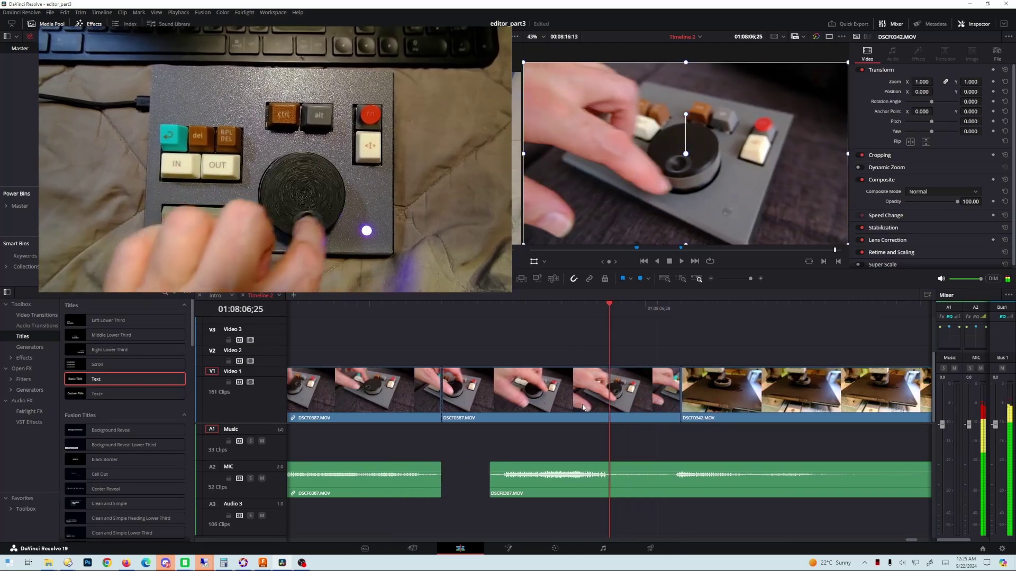
pyautogui.press('Right')
pyautogui.press('Right')
pyautogui.press('Right')
pyautogui.press('Right')
pyautogui.press('Right')
pyautogui.press('Right')
pyautogui.press('Right')
pyautogui.press('Right')
pyautogui.press('Right')
pyautogui.press('Right')
pyautogui.press('Right')
pyautogui.press('Right')
pyautogui.press('Right')
pyautogui.press('Right')
pyautogui.press('Right')
pyautogui.press('Right')
pyautogui.press('Right')
pyautogui.press('Right')
pyautogui.press('Right')
pyautogui.press('Right')
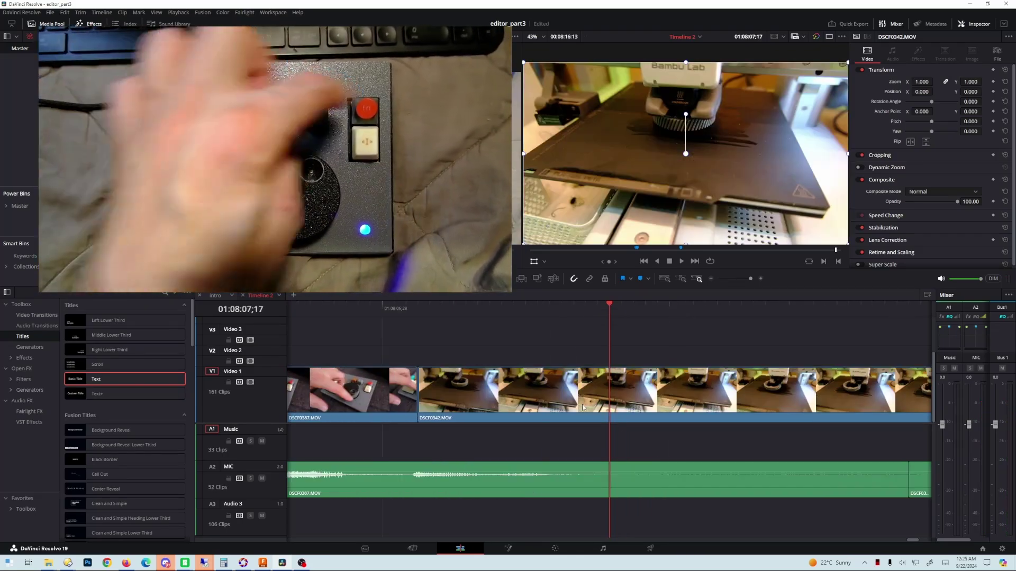